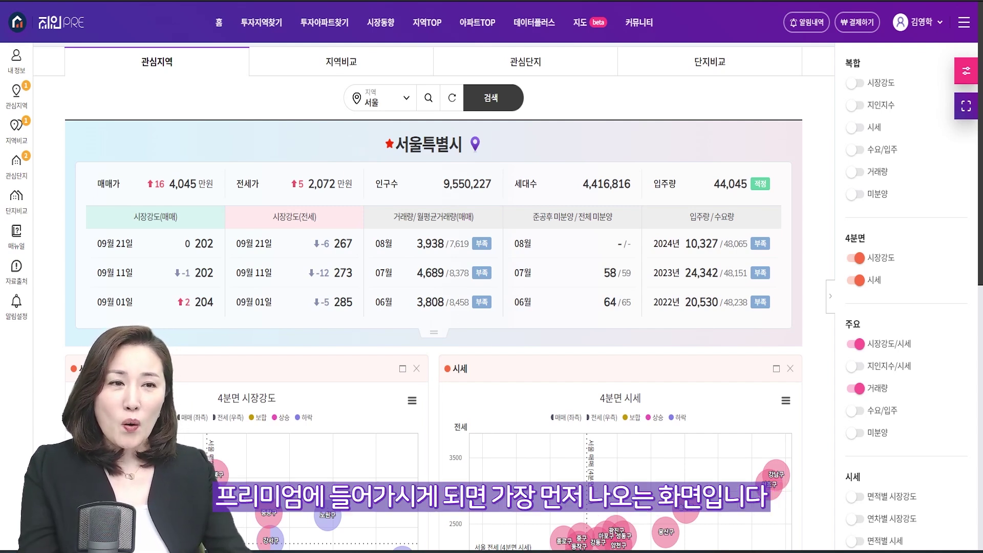
Step: Open the manual (매뉴얼) and look through its list of feature explanation videos
mouse_move(260, 32)
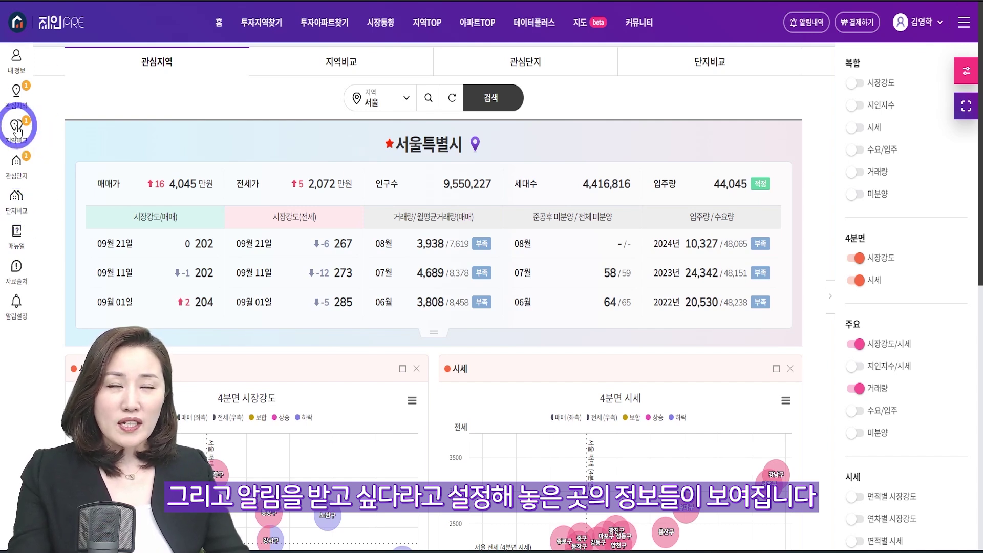
left_click(17, 234)
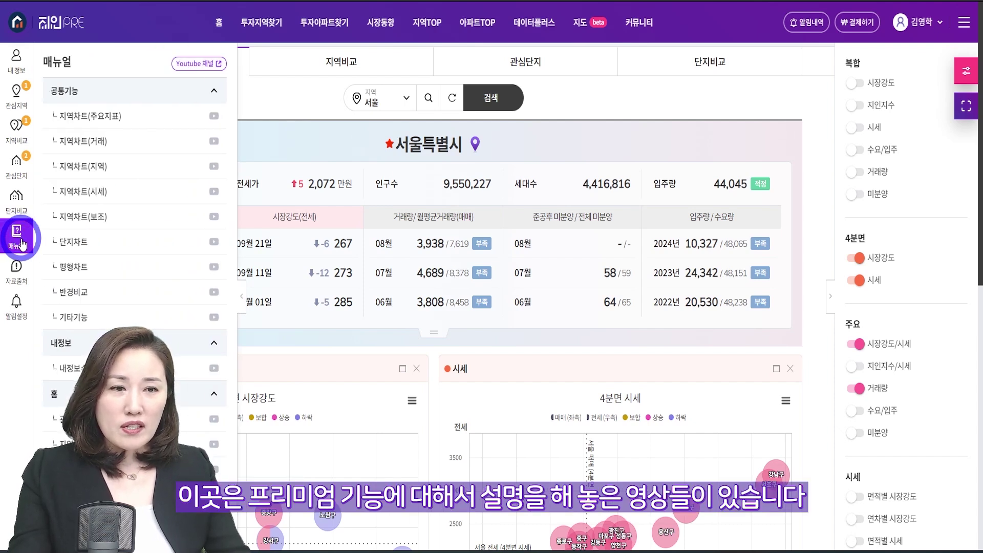
scroll(153, 235, "down", 5)
scroll(155, 250, "down", 5)
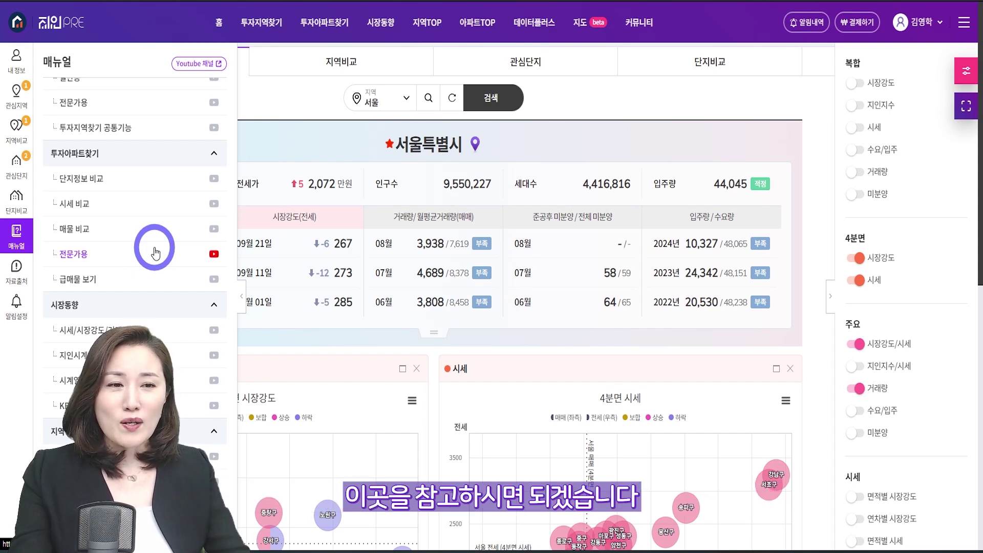
Step: Review the data source list (자료출처), and toggle the overall 알림 ON / OFF switch in the notification settings
left_click(19, 275)
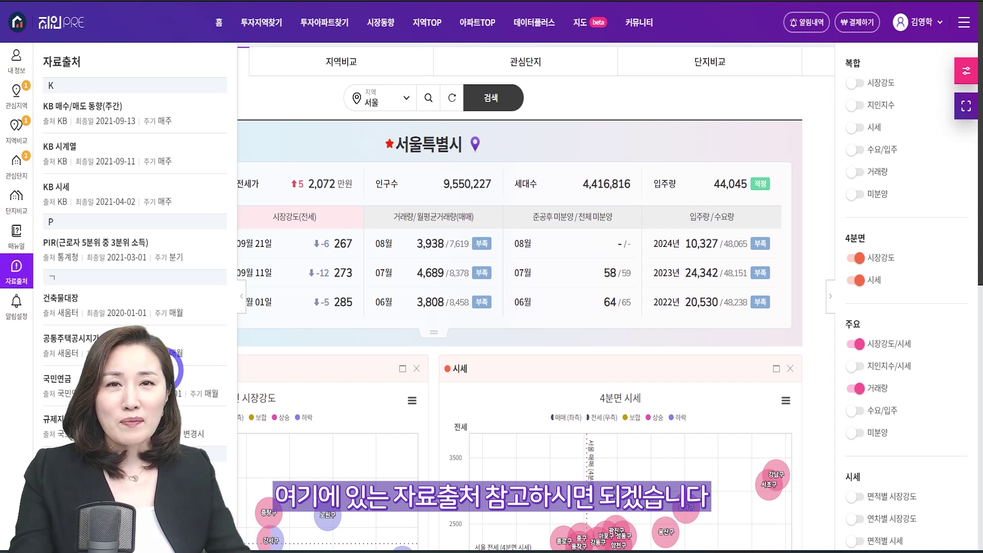
left_click(17, 304)
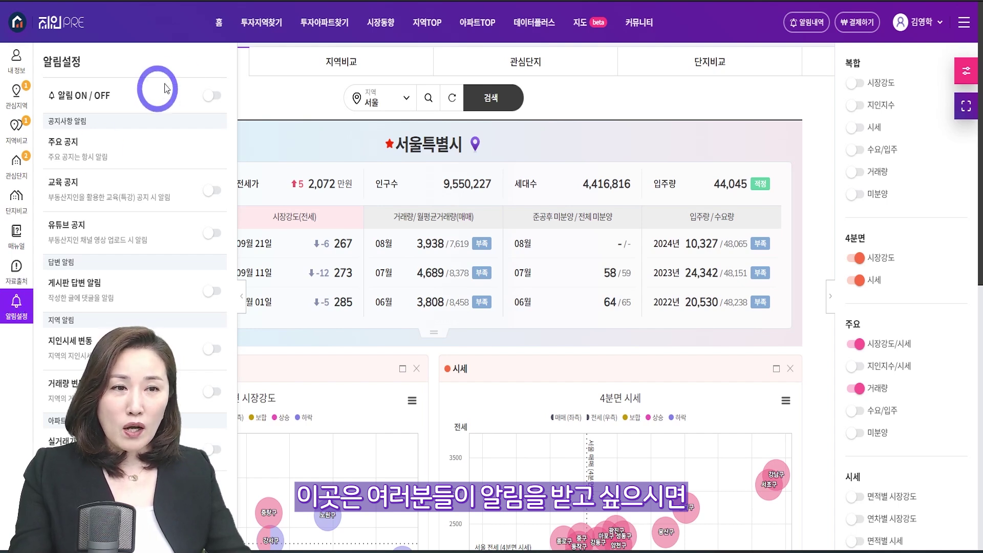
left_click(208, 97)
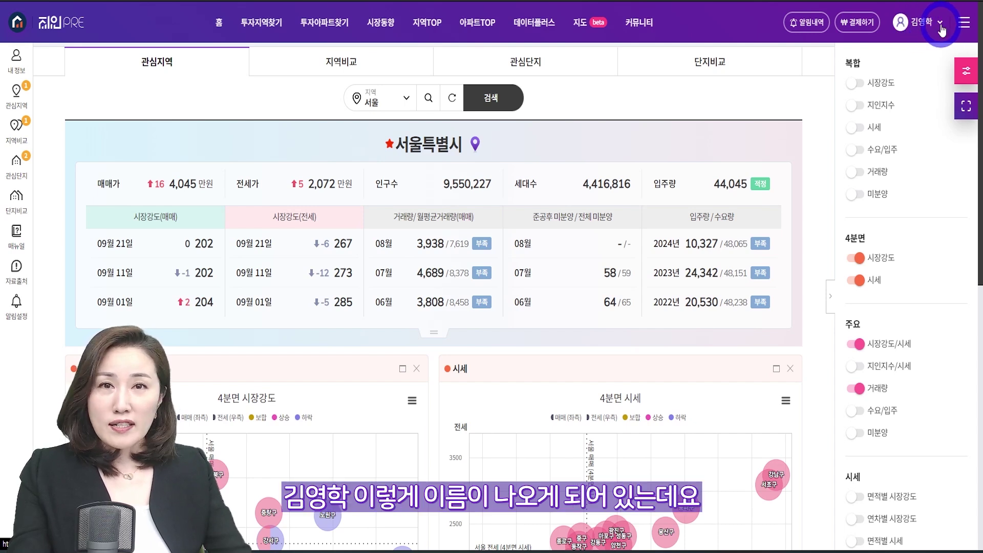
Step: Open the account's 매물관리 page and set the purchased apartment's region to 서울특별시, 강남구, 개포동
left_click(940, 31)
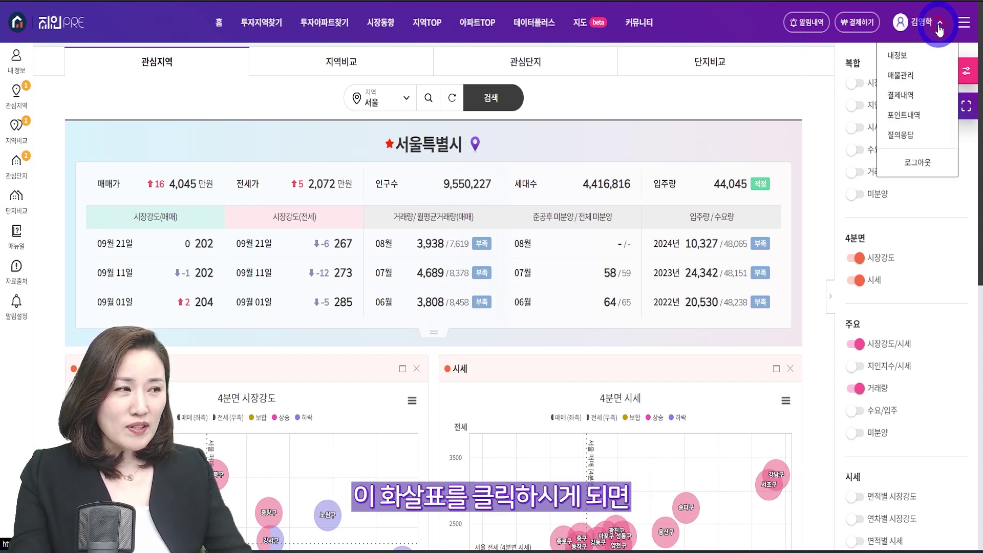
left_click(905, 81)
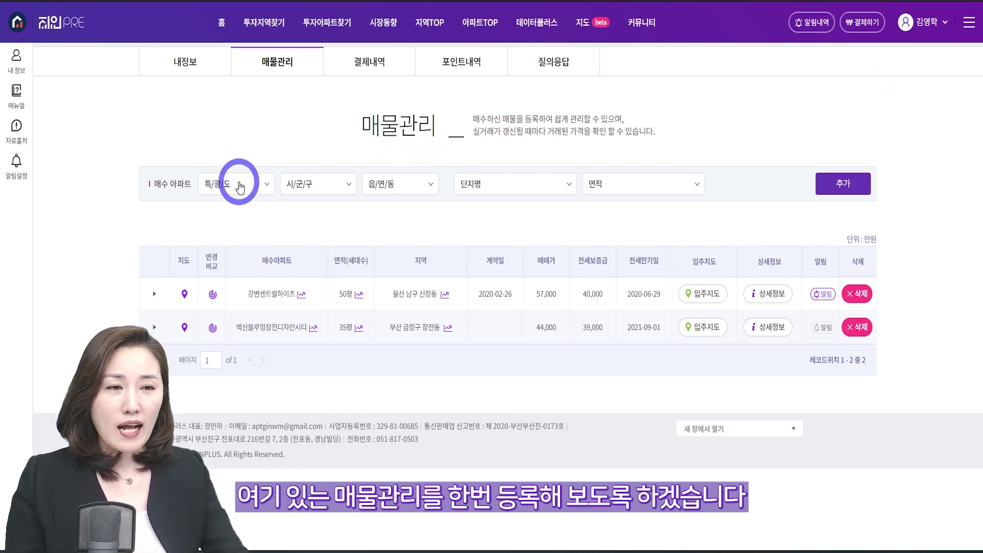
left_click(241, 185)
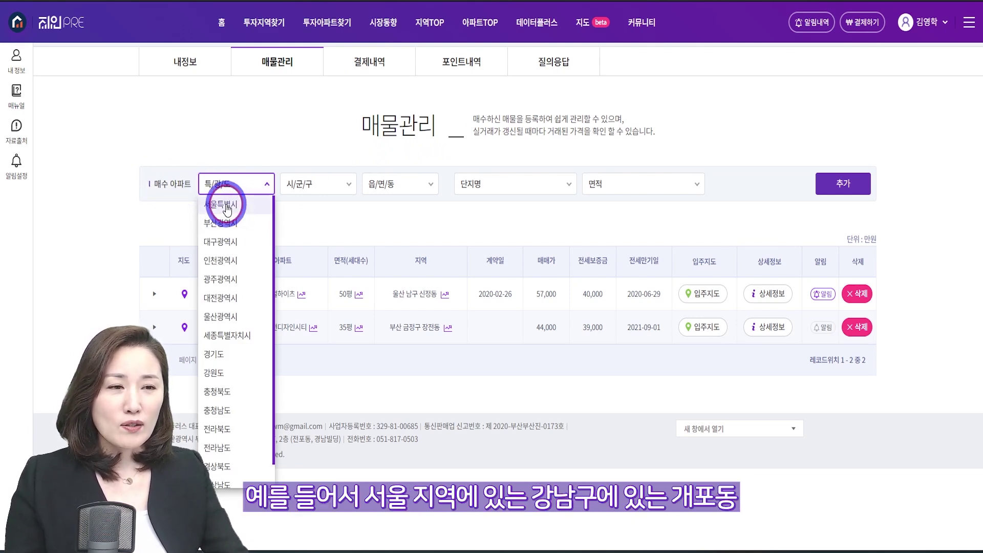
left_click(229, 206)
left_click(325, 187)
left_click(293, 205)
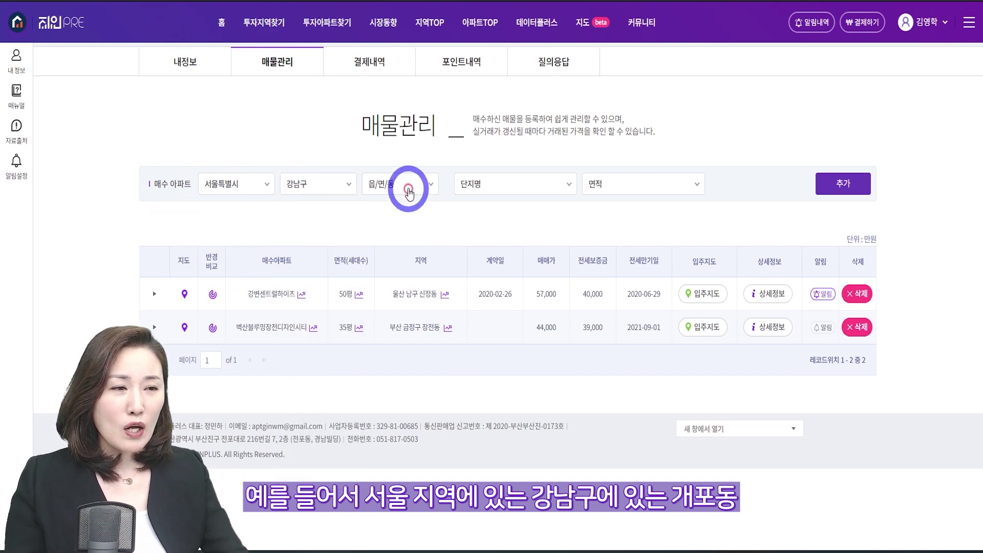
left_click(405, 187)
left_click(370, 210)
Step: Select 개포우성3차 with the 112.49/104.43㎡ (34평) area, view its registration form, and close it without saving
left_click(509, 189)
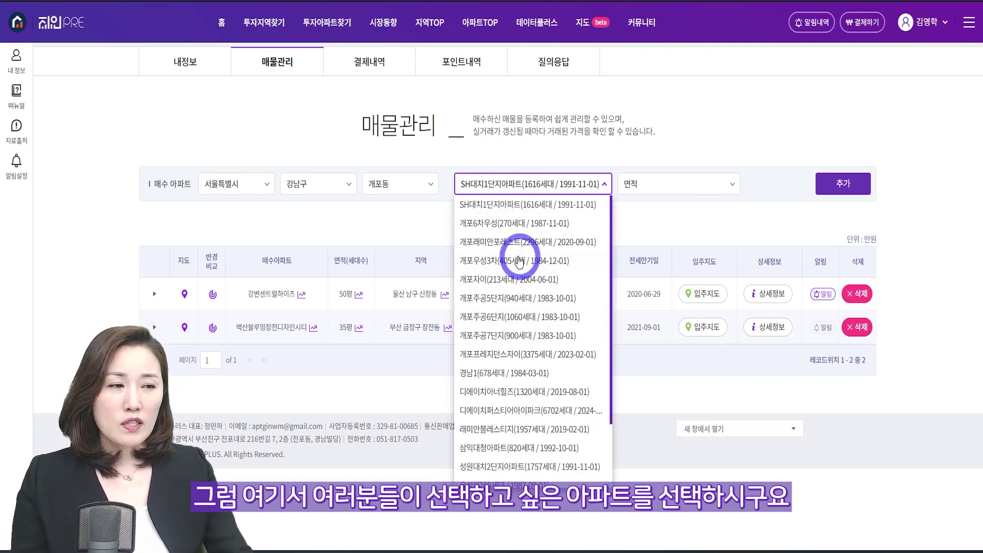
left_click(478, 264)
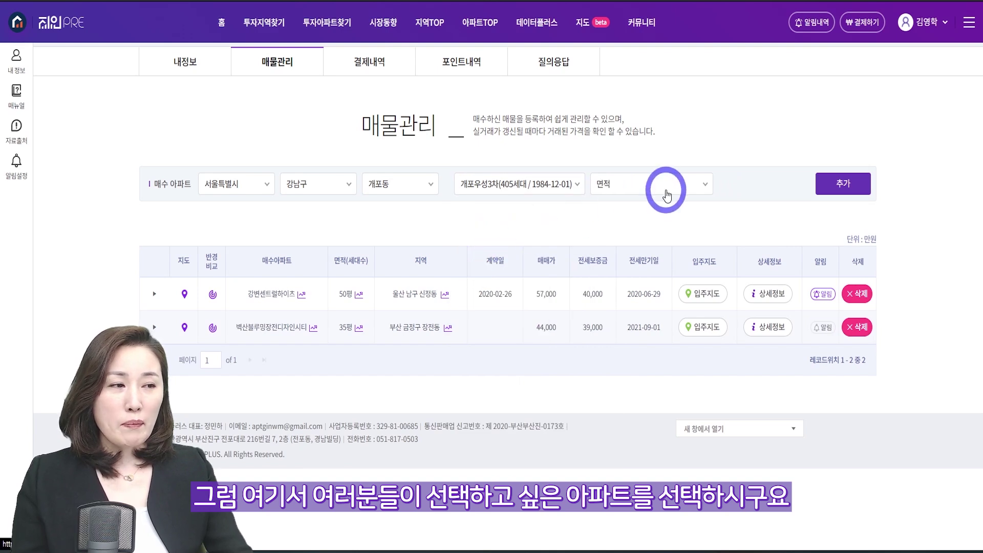
left_click(646, 186)
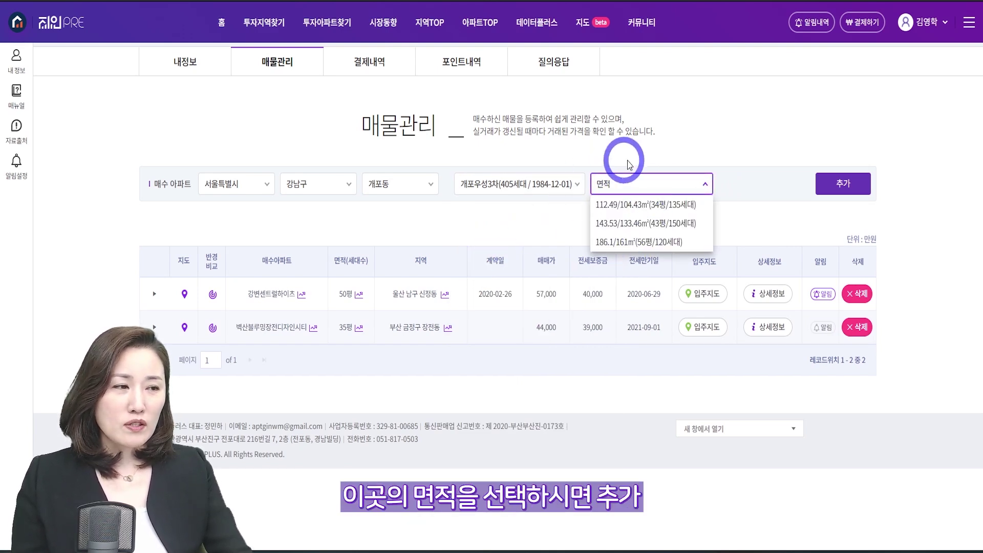
left_click(630, 208)
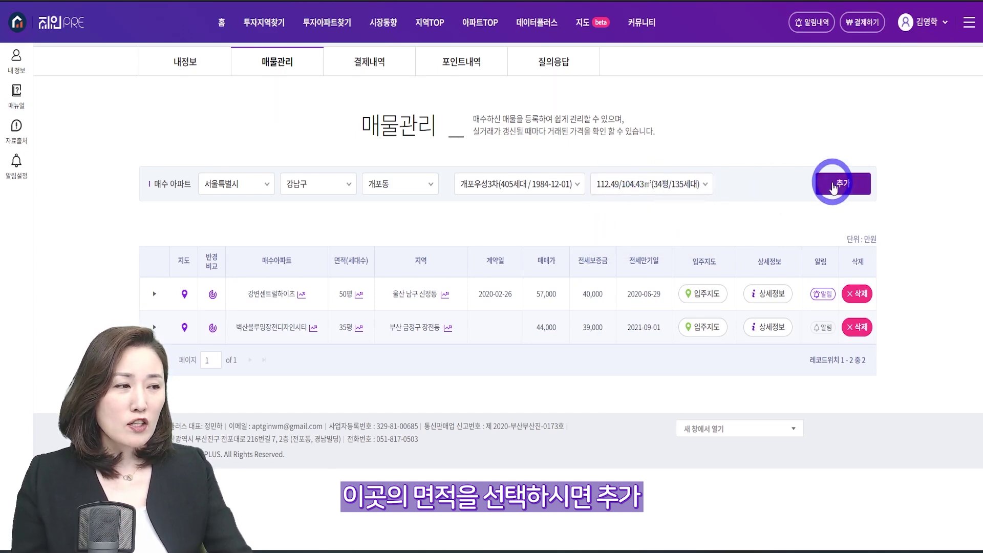
left_click(827, 183)
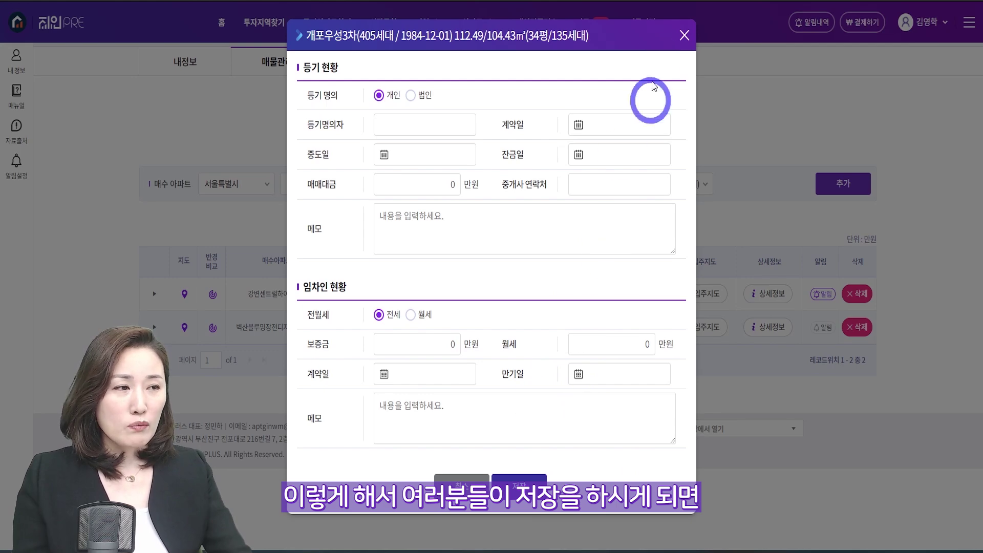
left_click(680, 45)
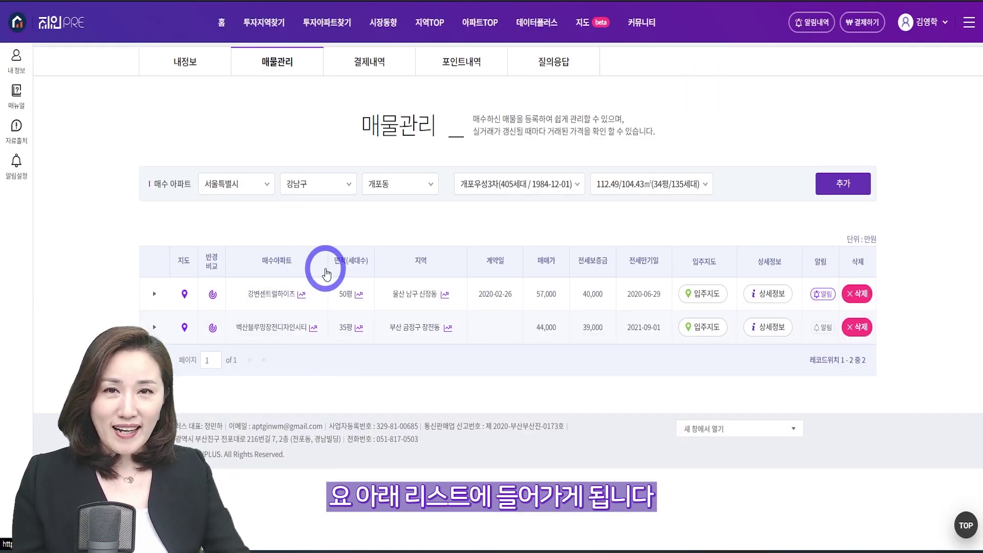
Step: Expand the market price details of the registered 강변센트럴하이츠 apartment and open its map
left_click(154, 293)
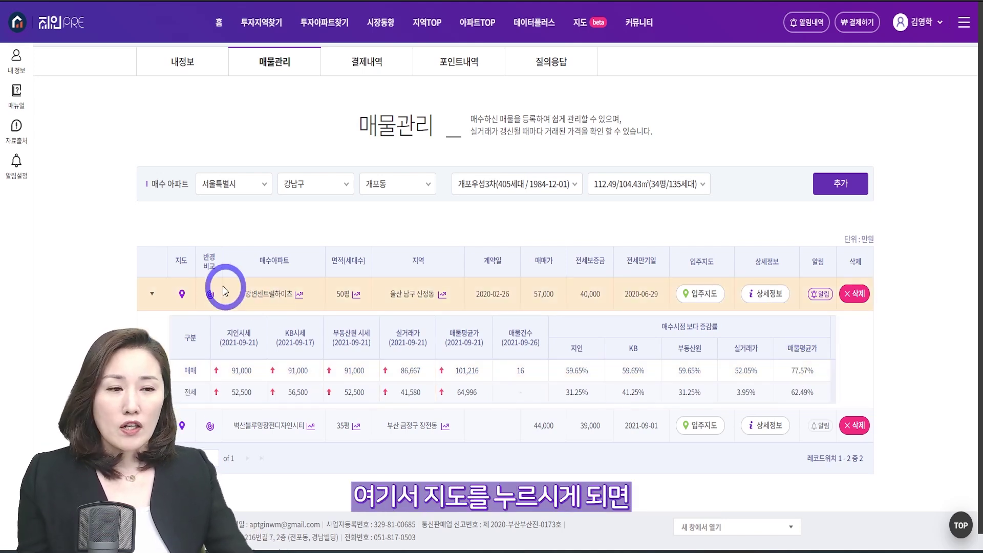
left_click(181, 294)
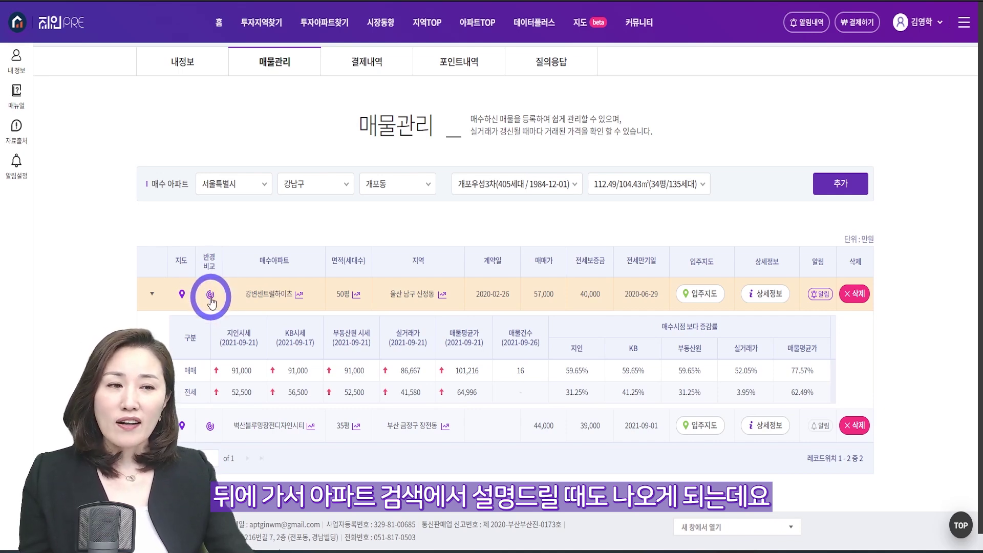
Step: Open the radius comparison for 강변센트럴하이츠 with 가격 as the basis and switch the table to a chart
left_click(210, 297)
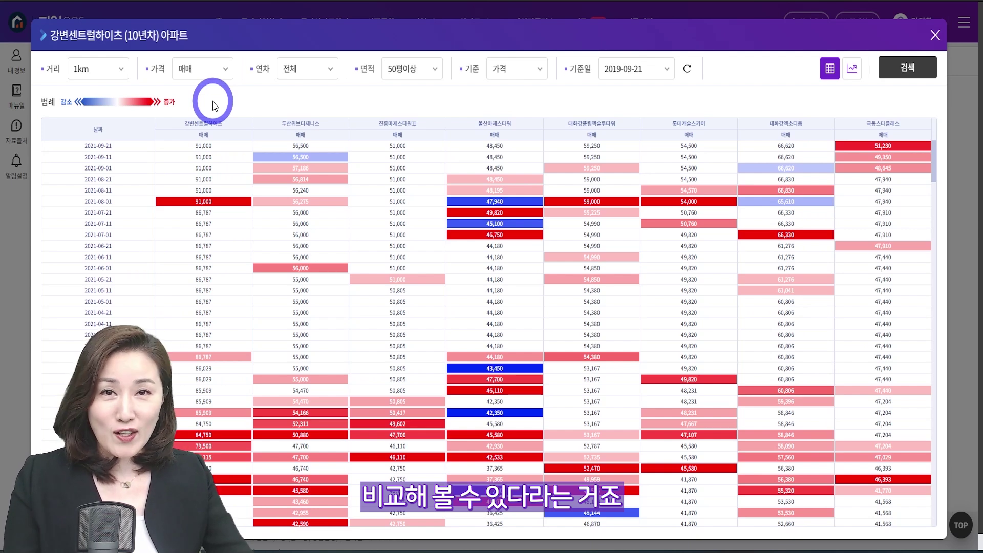
left_click(492, 69)
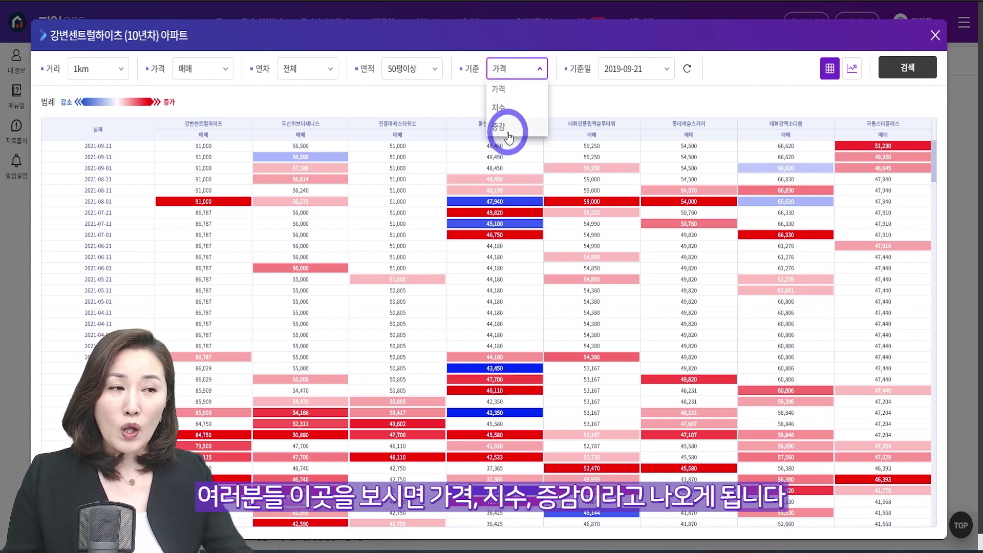
left_click(504, 90)
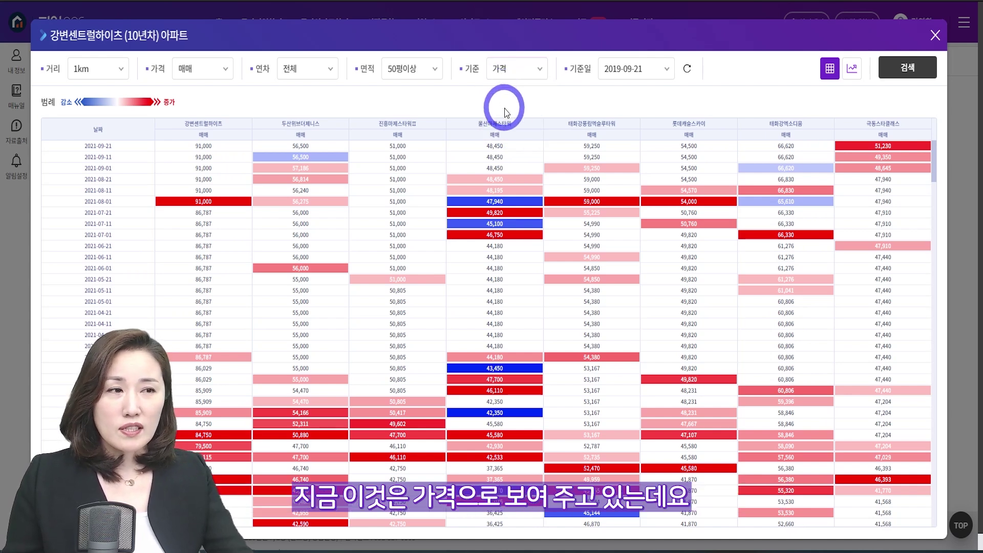
left_click(854, 74)
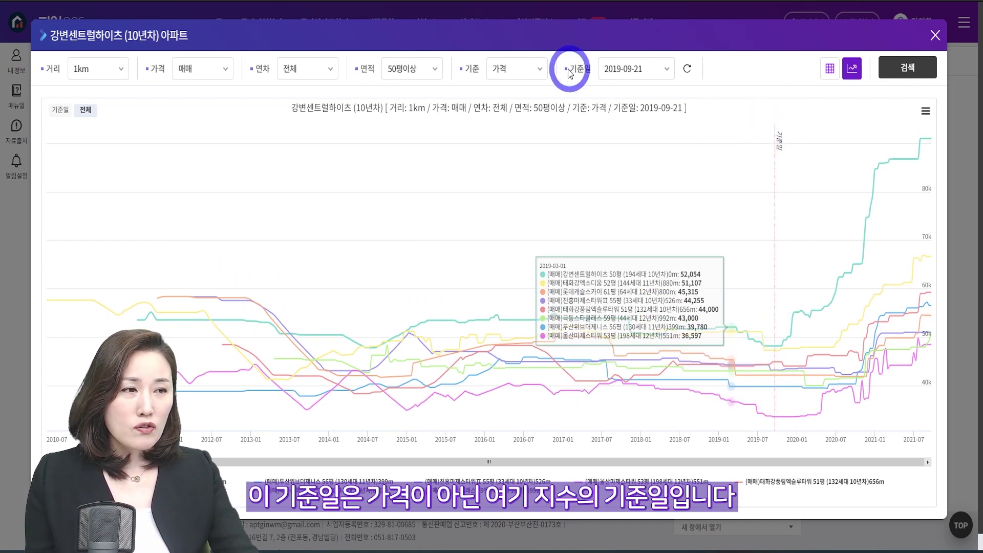
Step: Set the comparison chart's basis to 지수 with base date 2020-02-21 and run the search
left_click(538, 67)
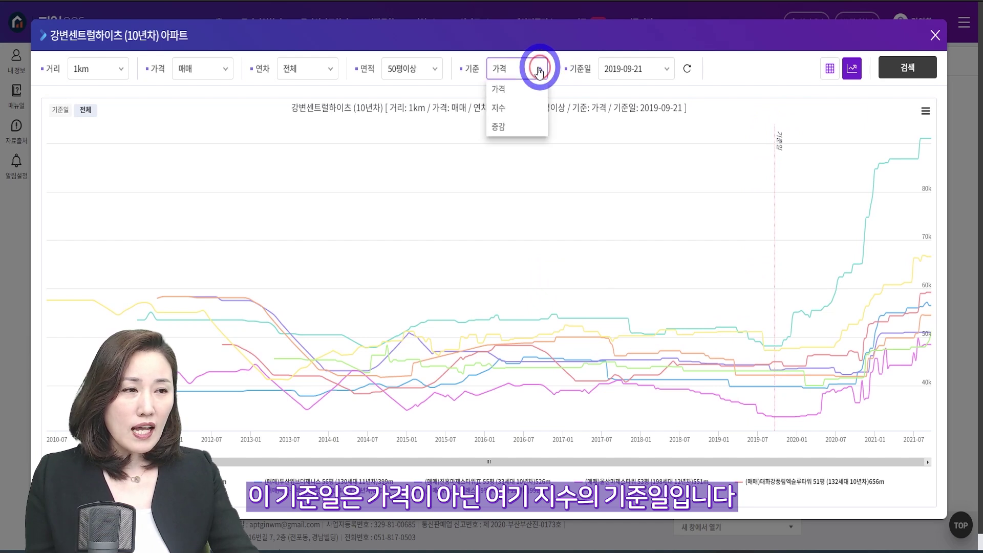
left_click(497, 111)
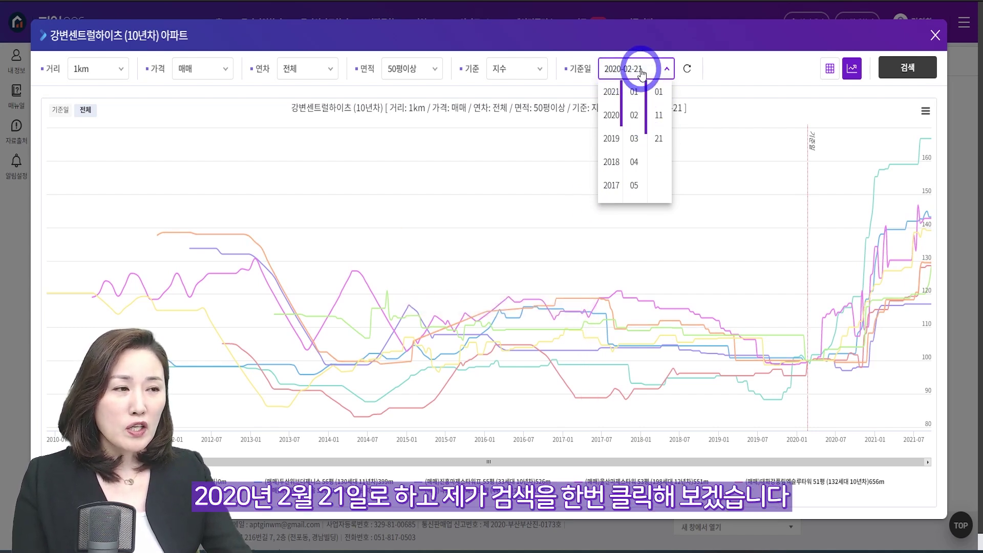
left_click(909, 69)
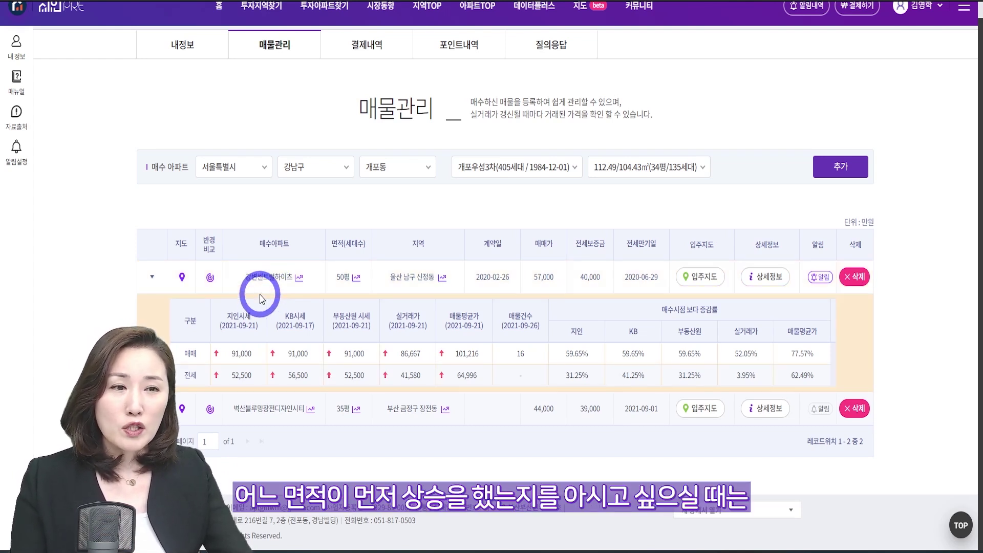
Step: Open the 시세 차트 of all areas for 강변센트럴하이츠, enable 전세, and examine the sale and jeonse prices
left_click(299, 277)
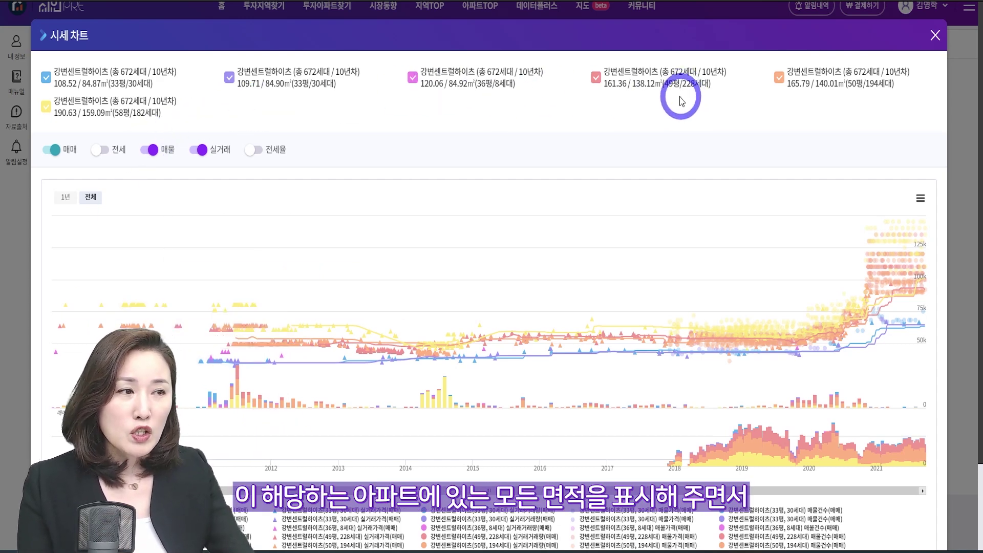
left_click(93, 152)
scroll(169, 269, "down", 1)
scroll(172, 269, "down", 5)
scroll(281, 305, "up", 5)
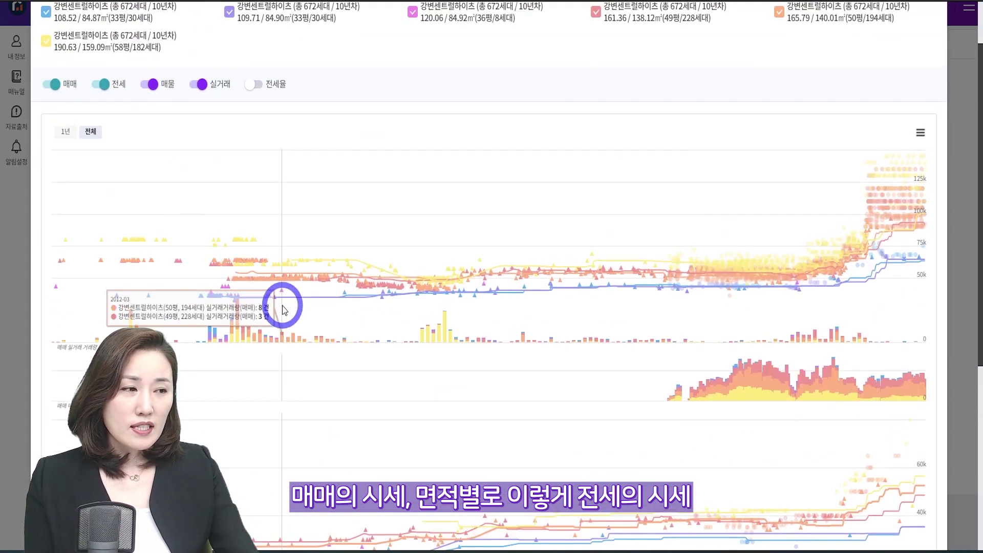
scroll(280, 305, "up", 2)
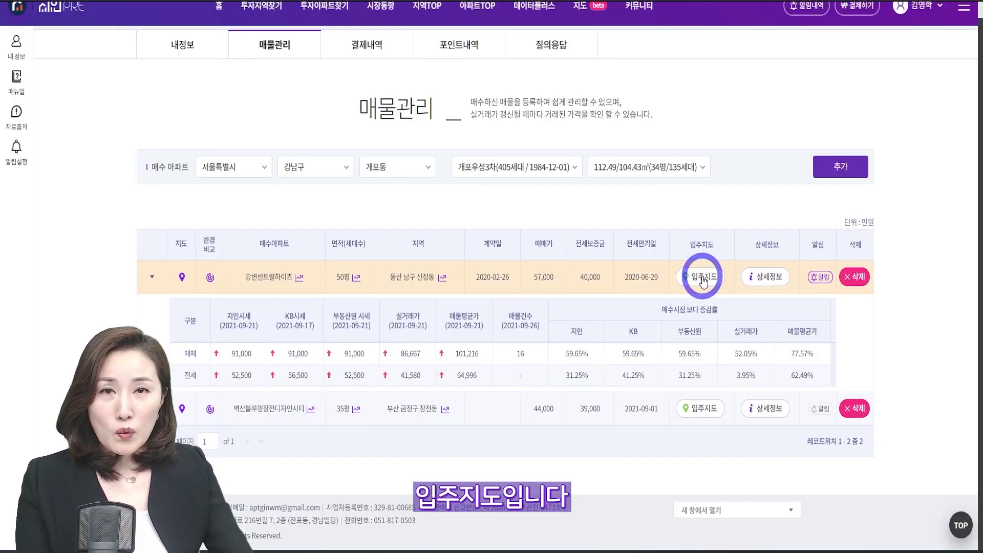
Step: Examine the planned move-in apartments around 강변센트럴하이츠 on its 입주지도, and close the map
left_click(703, 279)
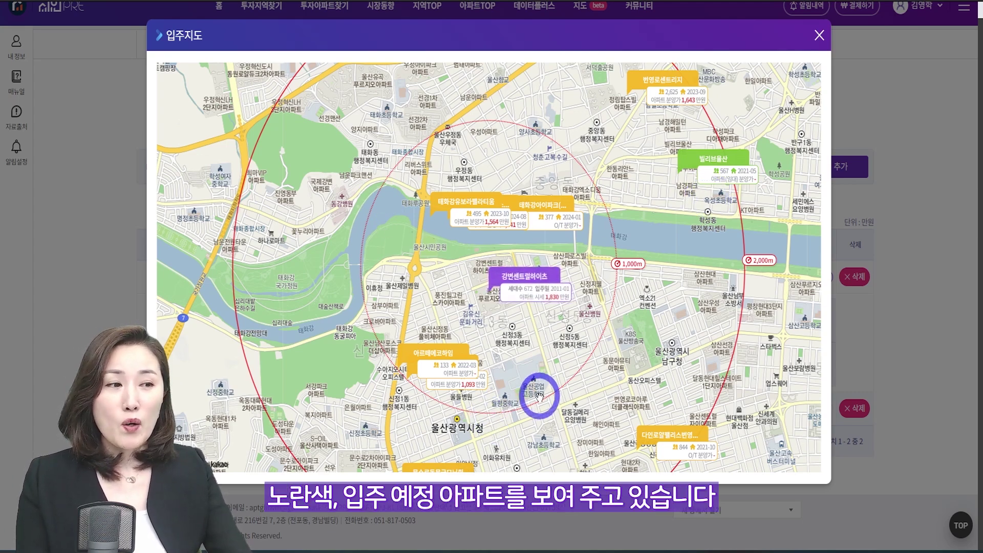
scroll(538, 399, "down", 1)
left_click_drag(437, 322, 400, 244)
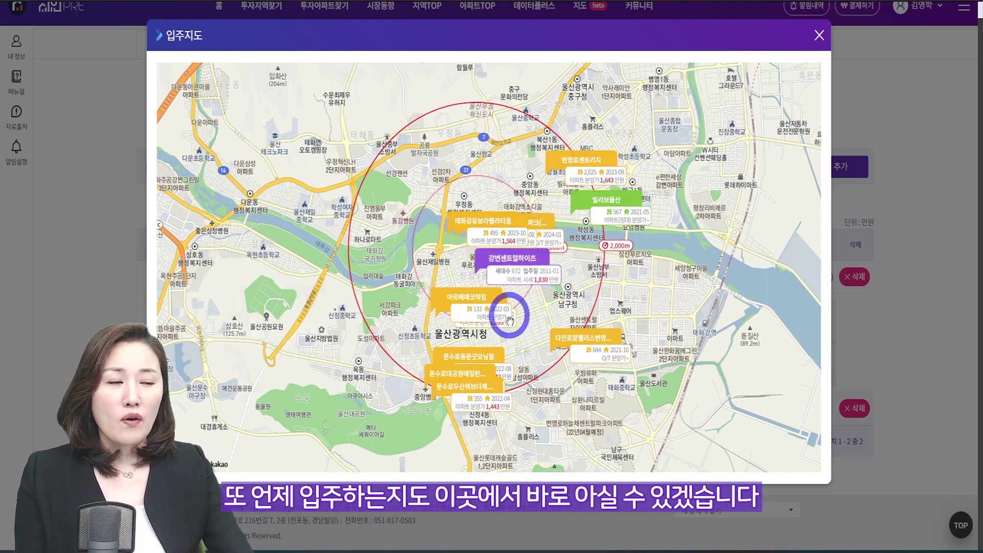
scroll(509, 321, "up", 1)
left_click_drag(478, 285, 424, 245)
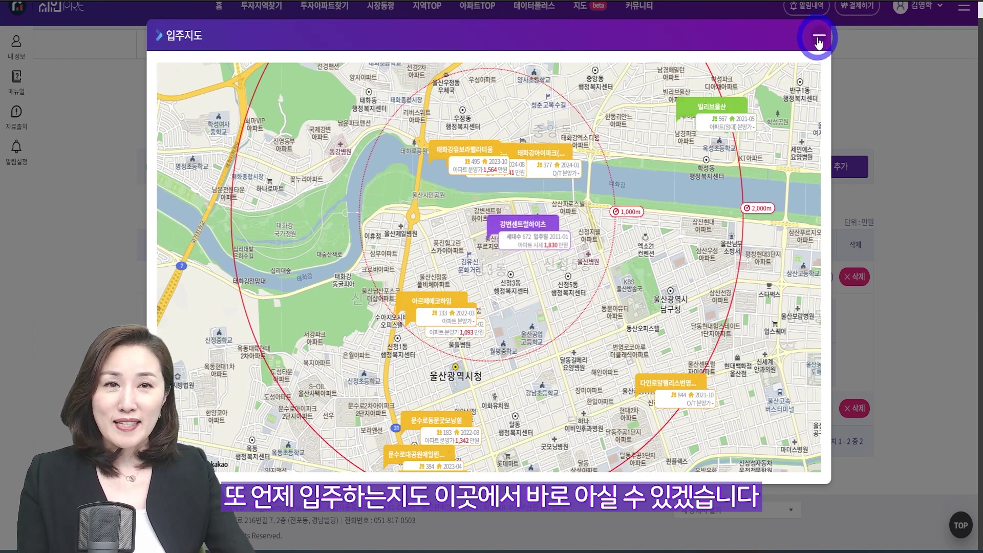
left_click(818, 35)
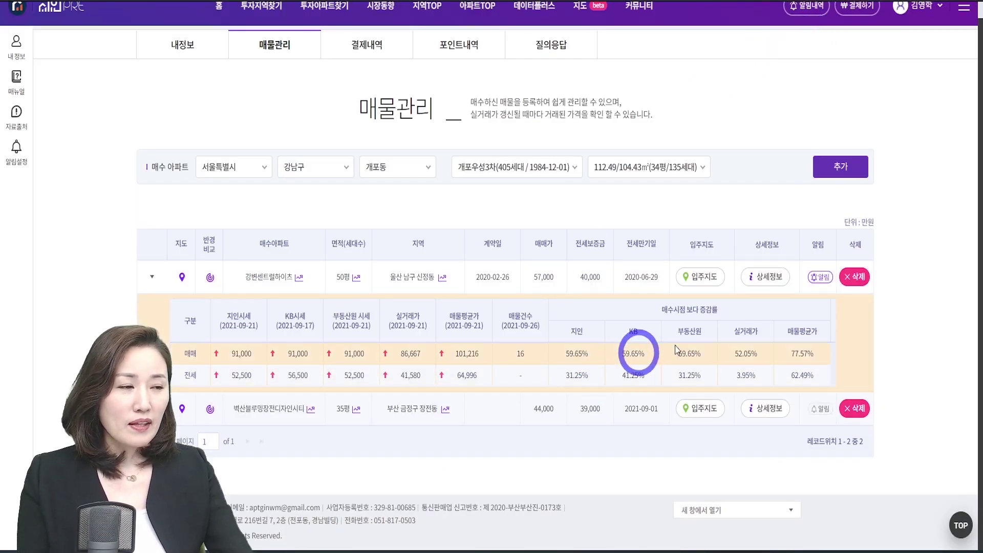
Step: View the 상세정보 form of the registered 강변센트럴하이츠 50평 property and close it without changes
left_click(766, 277)
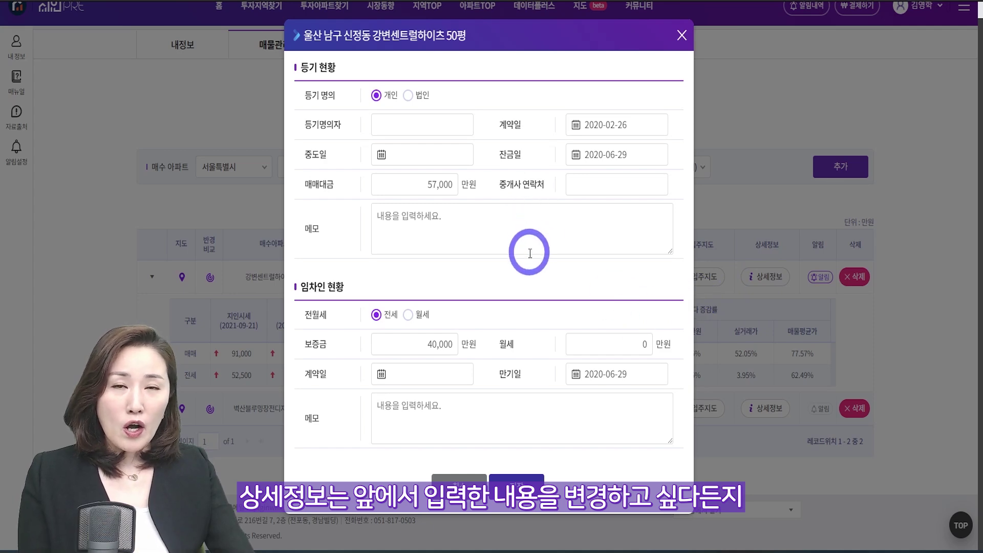
left_click(680, 35)
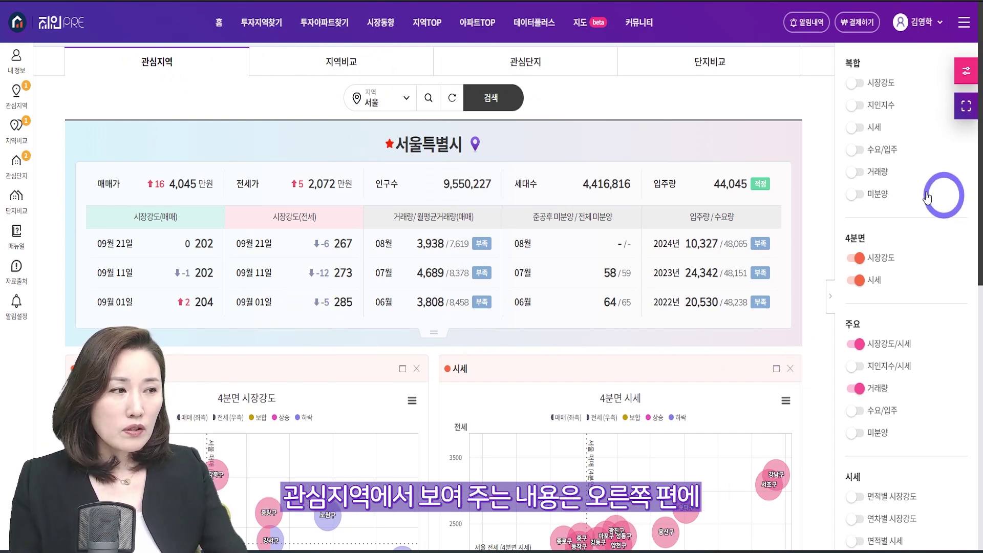
Step: Look through the list of chart options available for 서울 on the 관심지역 page
scroll(896, 194, "down", 15)
scroll(900, 236, "down", 5)
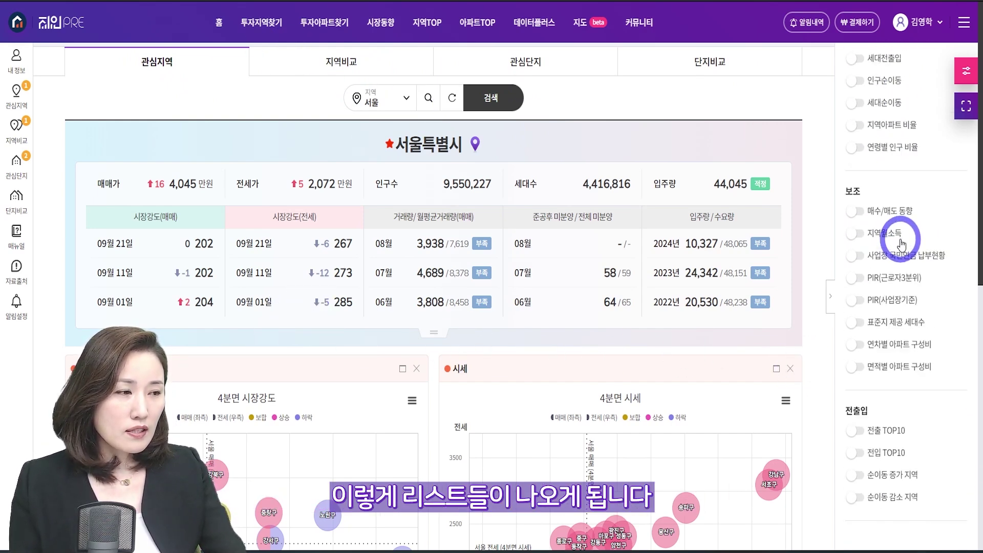
Step: Turn on 시장강도 and 지인지수 in the 복합 chart for 서울, and inspect the 지인지수 base date line
scroll(903, 245, "up", 10)
scroll(907, 255, "up", 9)
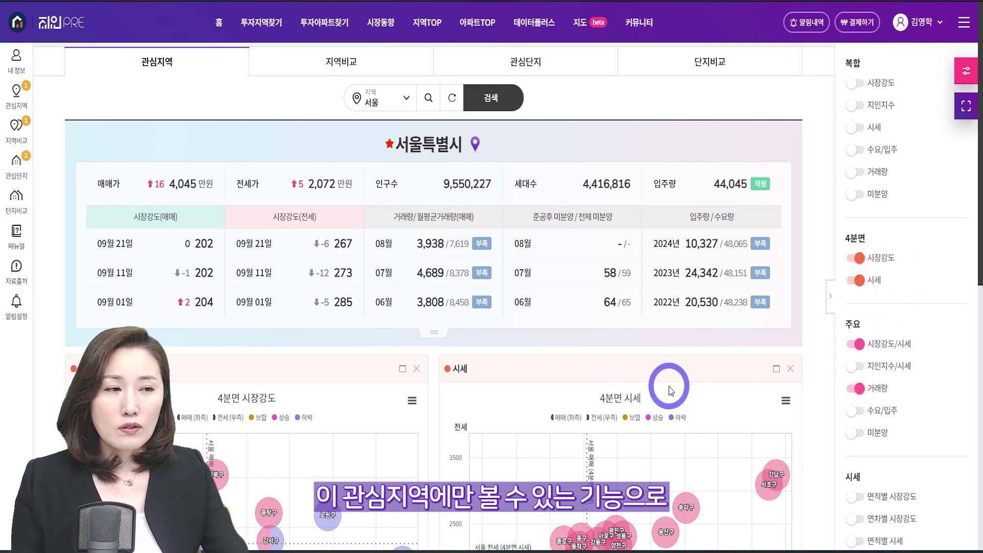
scroll(844, 83, "down", 2)
left_click(848, 74)
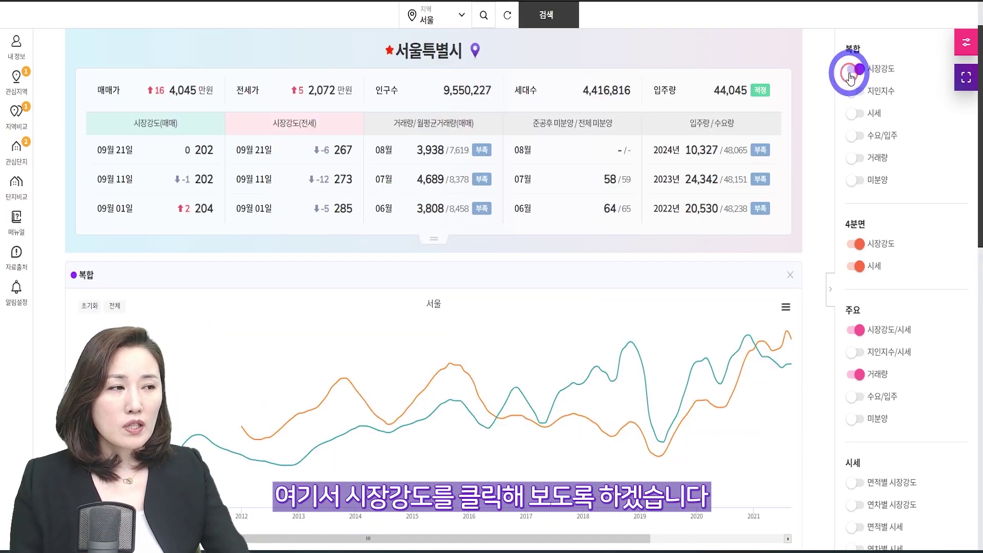
scroll(719, 248, "down", 2)
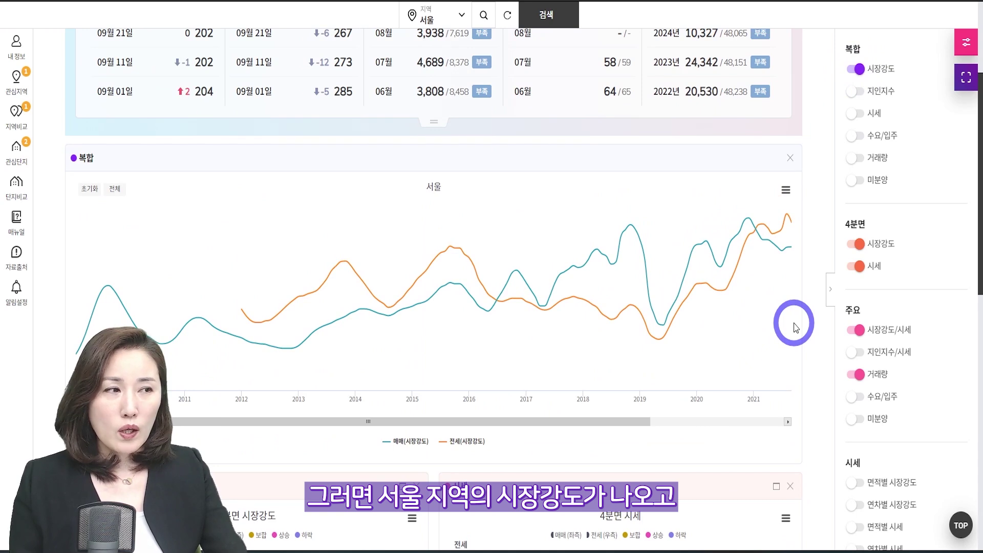
left_click(853, 93)
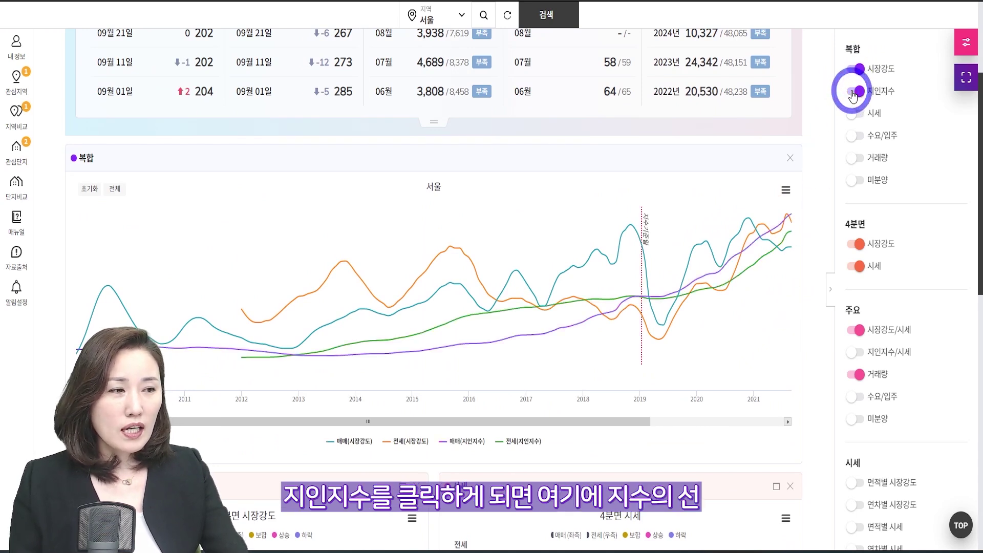
left_click(640, 368)
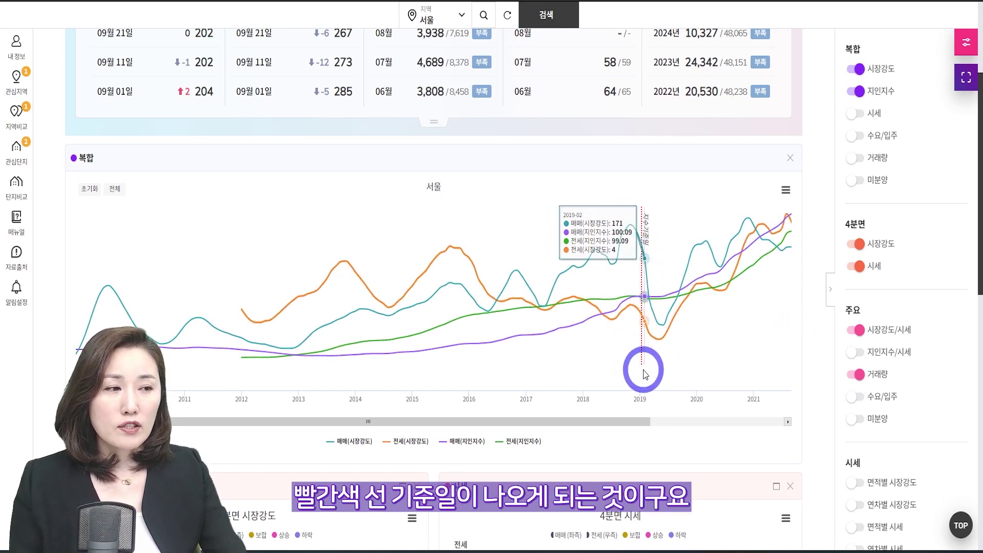
Step: Add 시세, 수요/입주, 거래량 and 미분양 to the 복합 chart for 서울
left_click(852, 114)
left_click(852, 135)
left_click(852, 158)
left_click(852, 180)
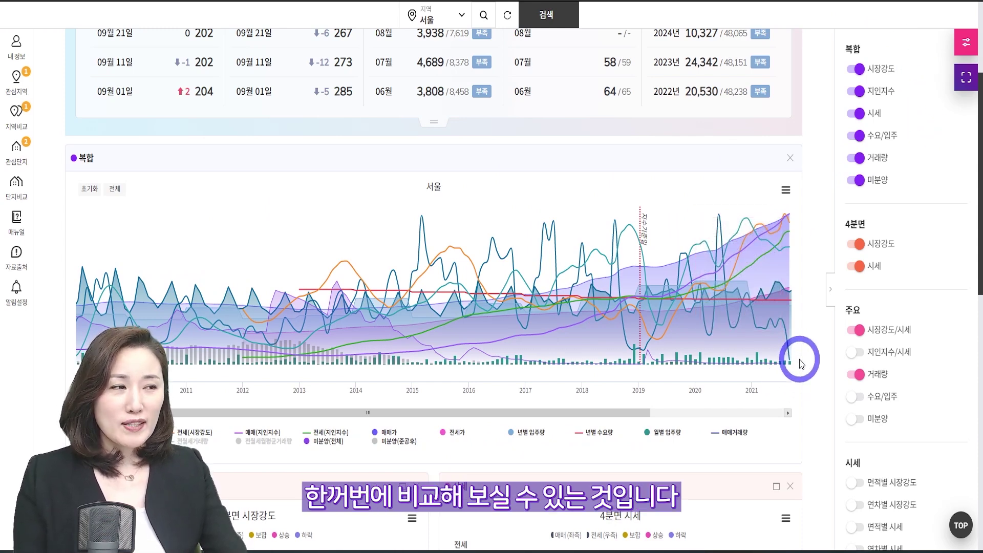
Step: Remove 미분양, 거래량, 지인지수 and 시세 from the 복합 chart
left_click(862, 183)
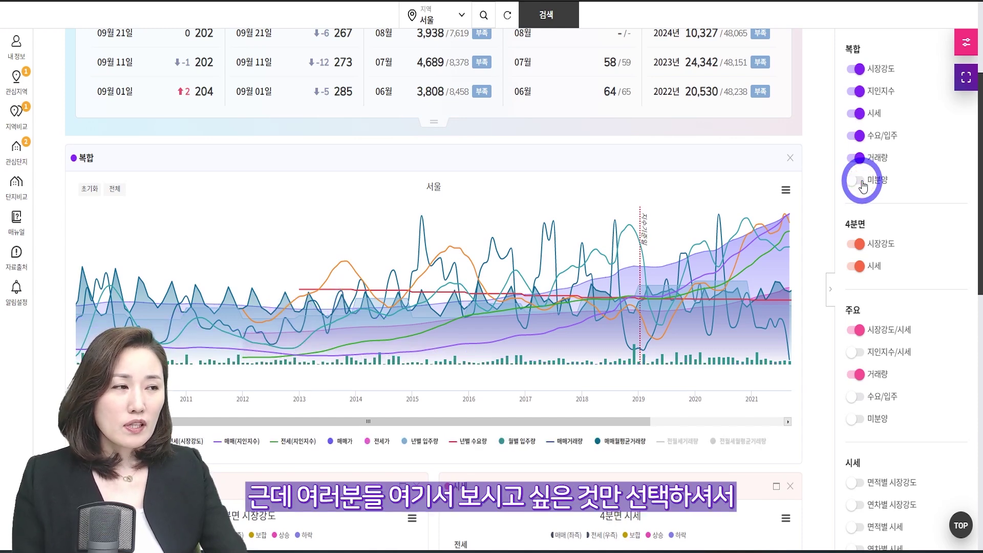
left_click(860, 159)
left_click(860, 92)
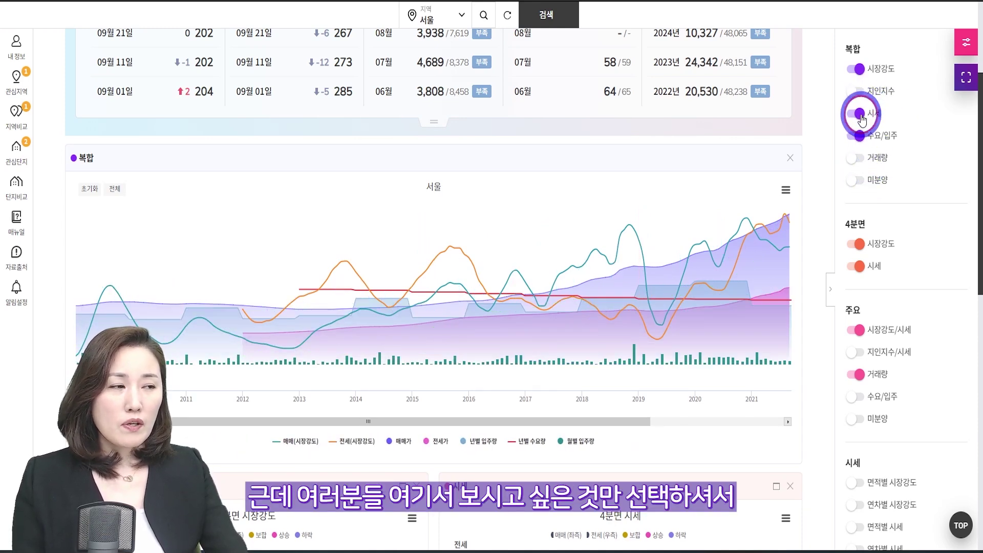
left_click(862, 117)
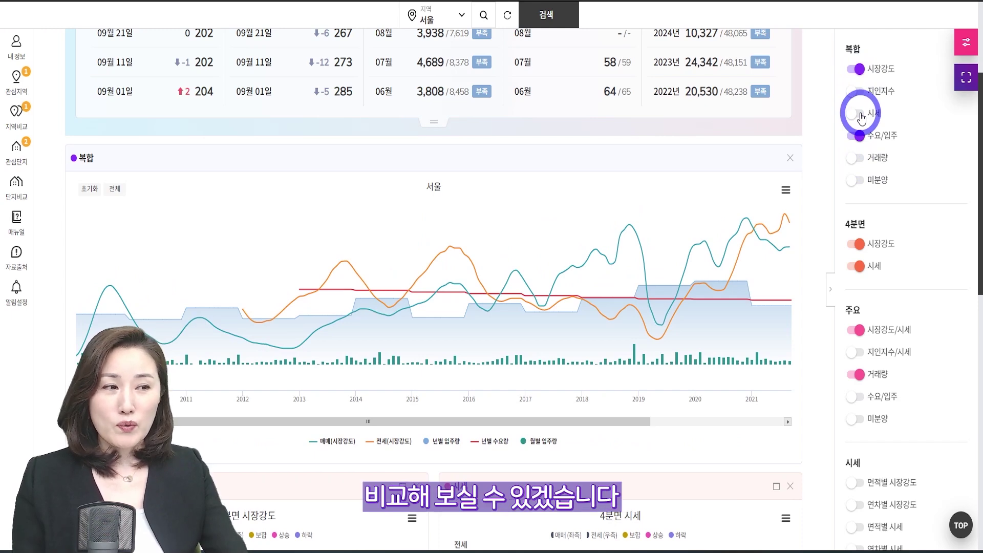
Step: Add 부산 수영구, 대구 수성구 and 인천 연수구 to the comparison list of the 지역비교 page
left_click(340, 59)
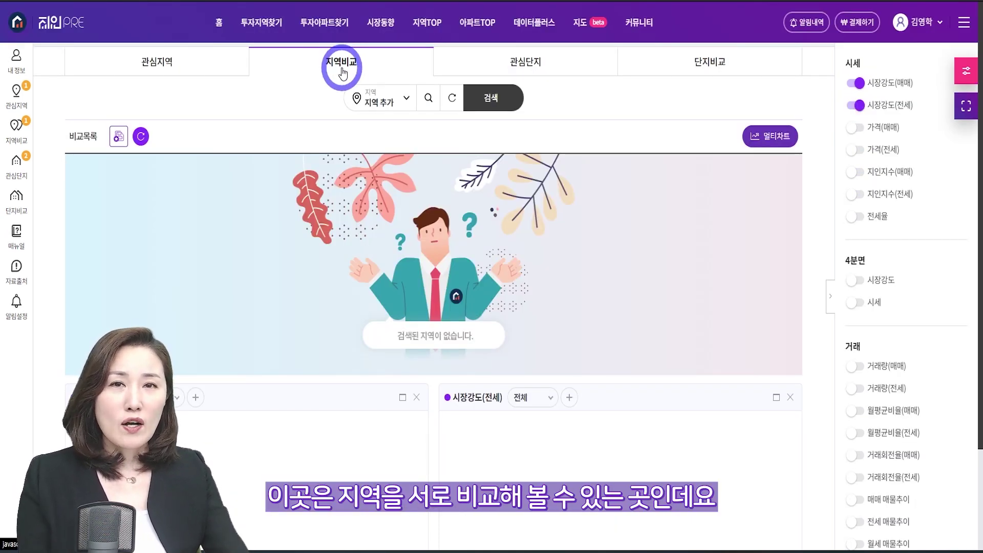
left_click(375, 99)
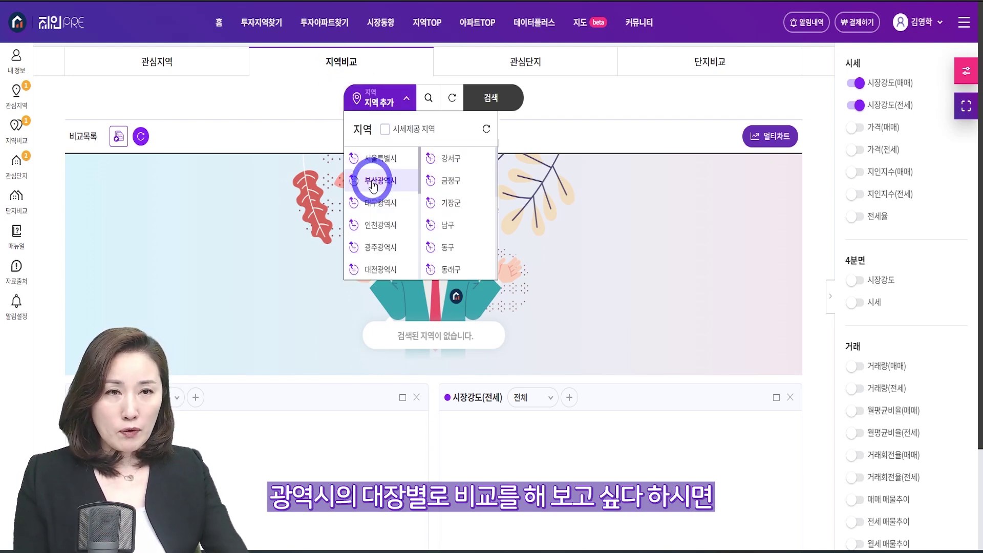
scroll(464, 205, "down", 3)
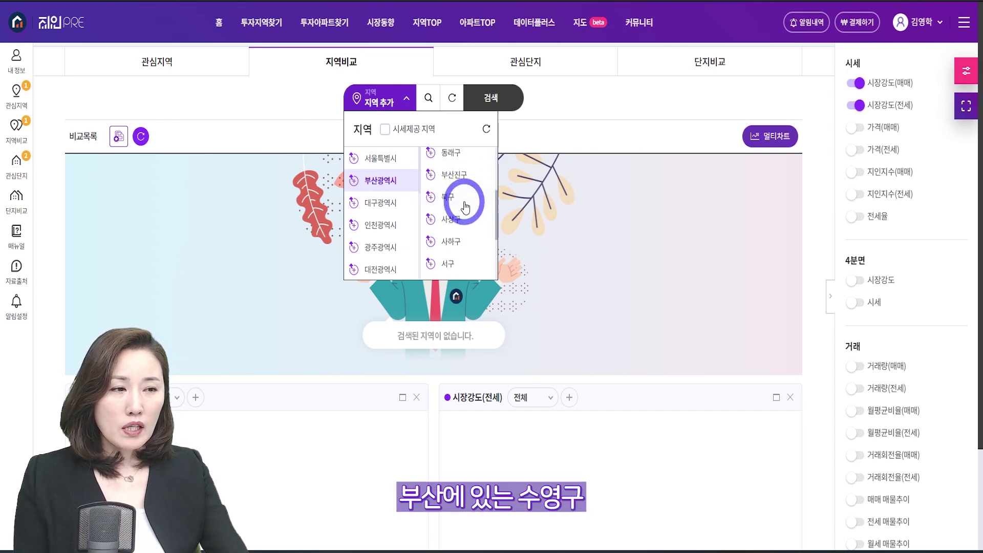
left_click(431, 232)
left_click(379, 203)
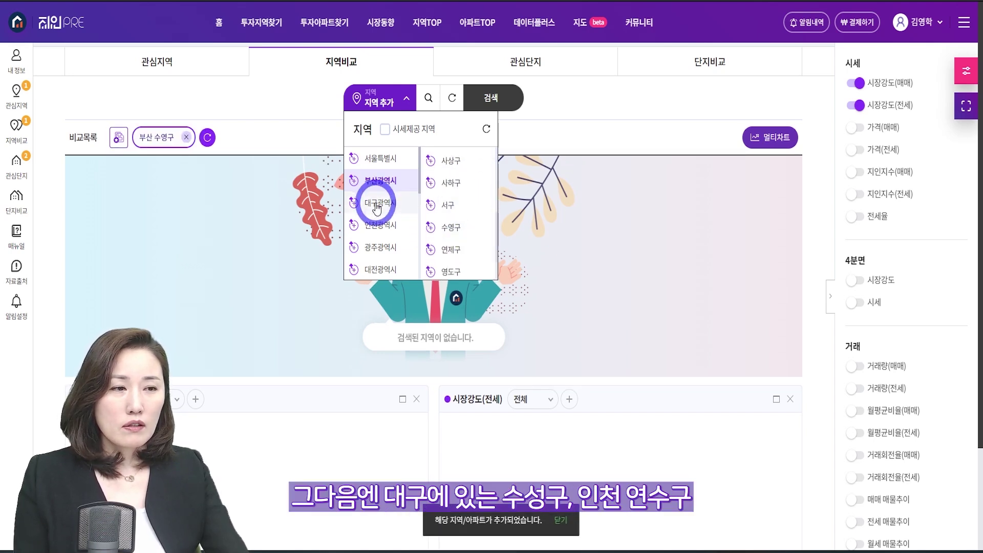
scroll(450, 201, "down", 2)
left_click(447, 248)
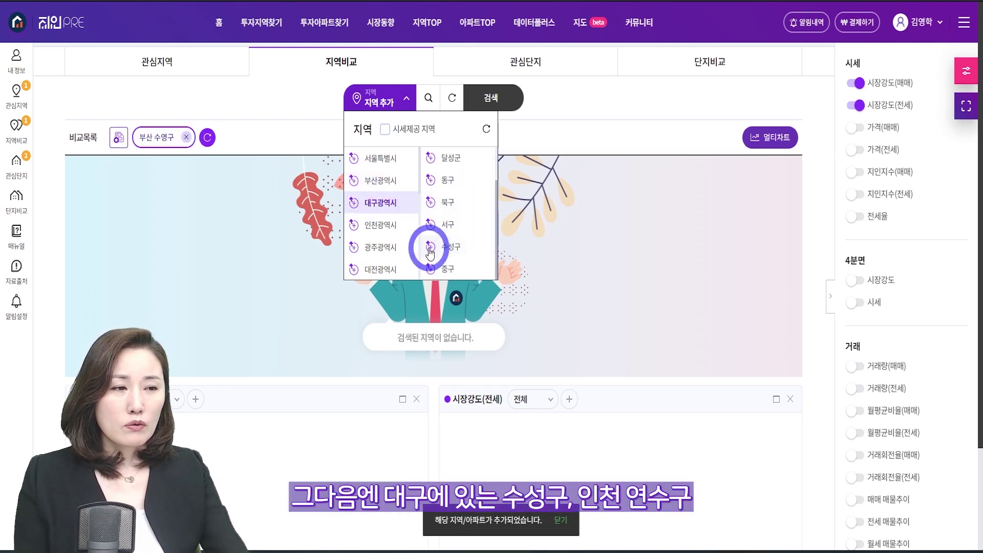
left_click(379, 225)
scroll(445, 256, "down", 2)
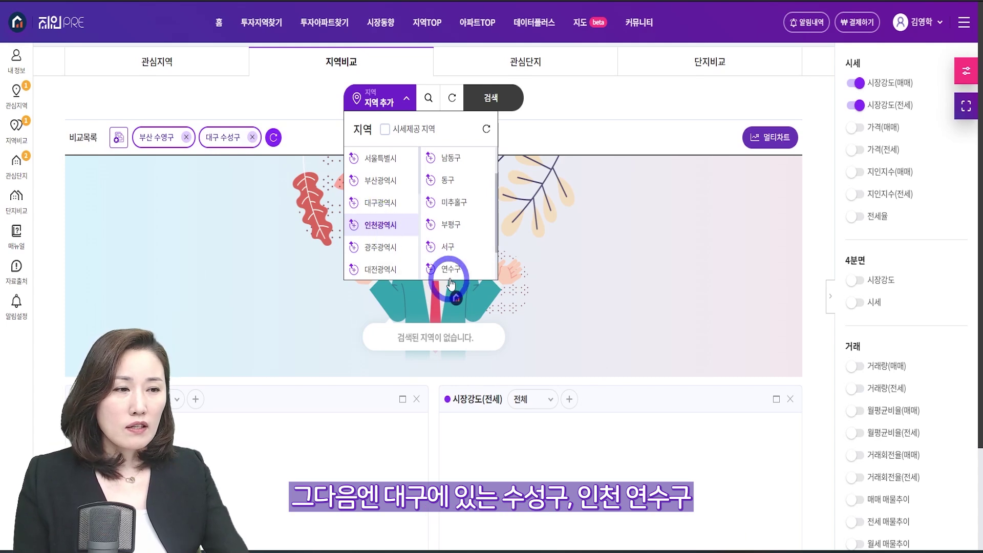
left_click(432, 271)
Step: Add 광주 동구, 대전 유성구 and 울산 남구 to the comparison list, and view the 멀티 지역분석 chart of all six regions
left_click(380, 247)
left_click(444, 202)
scroll(378, 215, "down", 1)
left_click(379, 215)
left_click(432, 224)
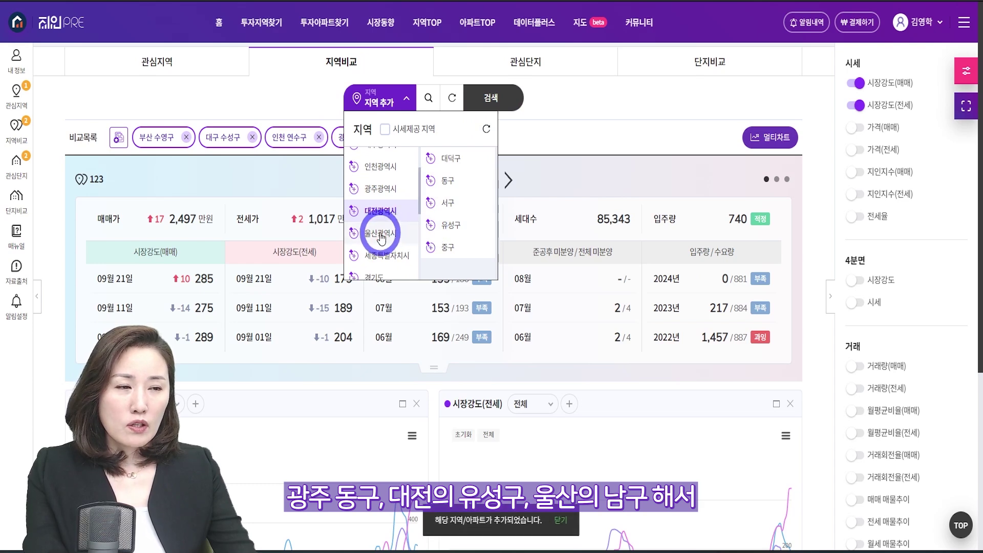
left_click(381, 234)
left_click(433, 159)
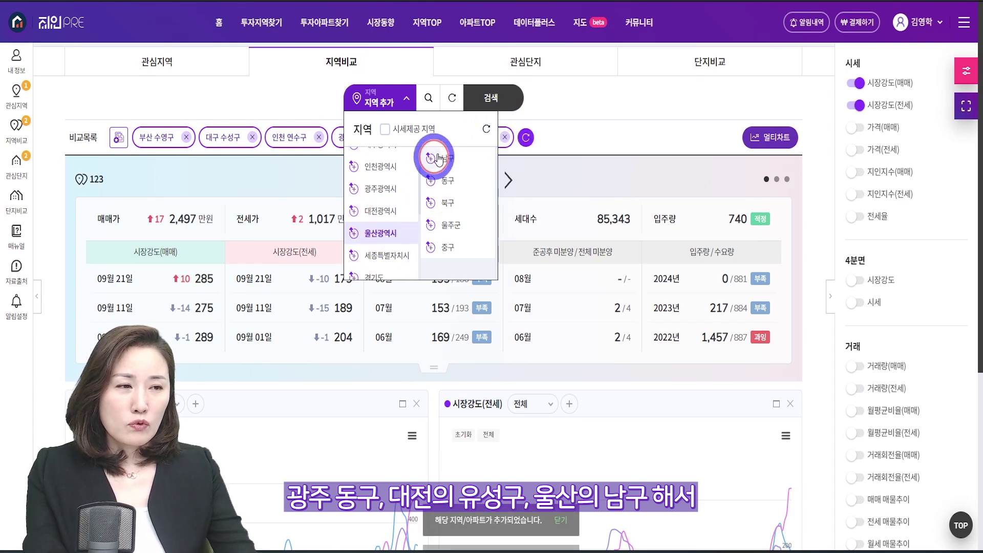
left_click(492, 100)
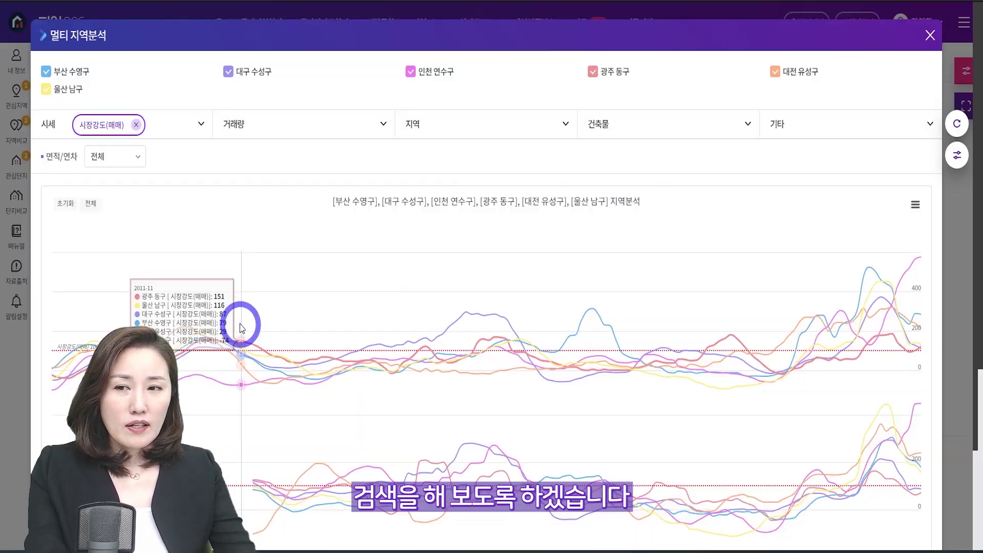
scroll(176, 351, "down", 3)
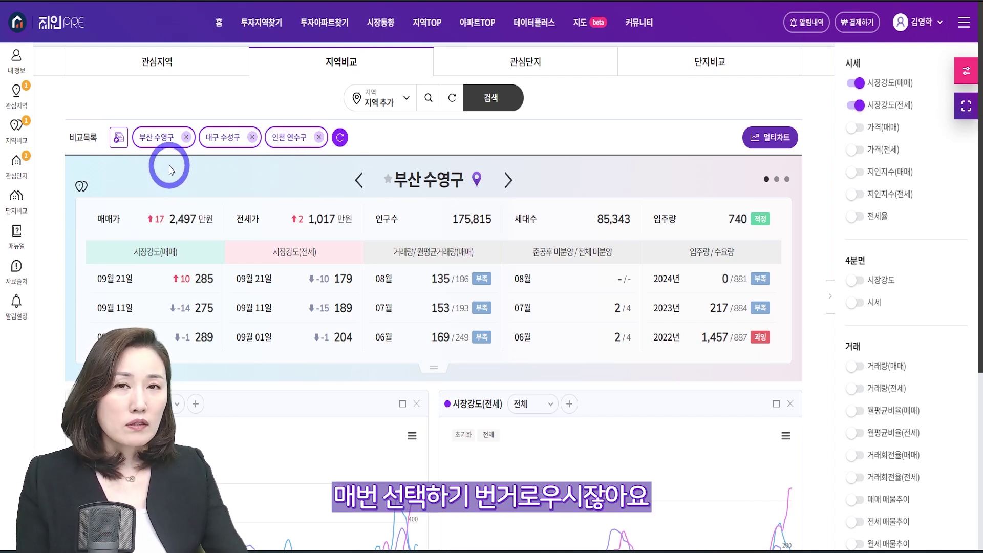
Step: Save the comparison list of 부산 수영구, 대구 수성구 and 인천 연수구 as a named group
left_click(119, 141)
left_click(120, 142)
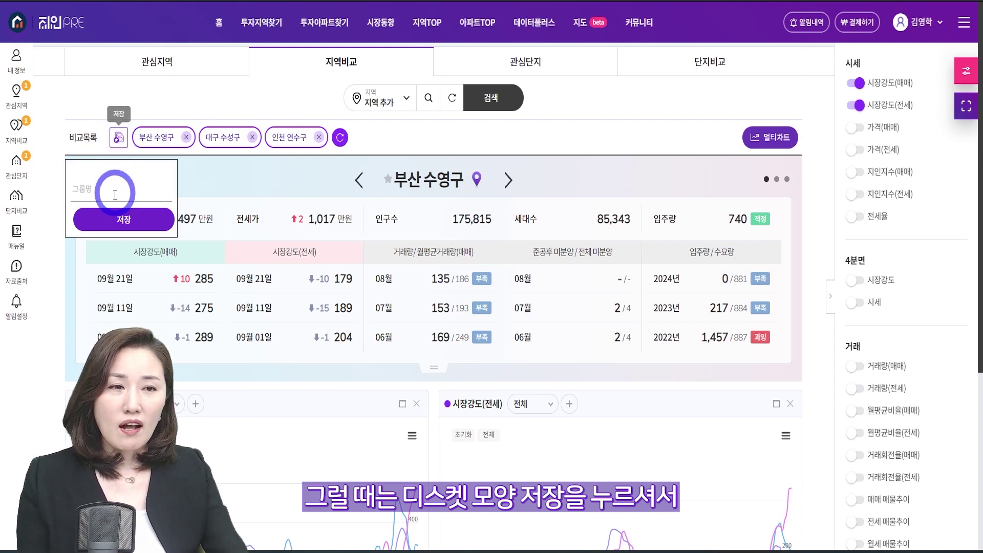
left_click(110, 188)
left_click(127, 220)
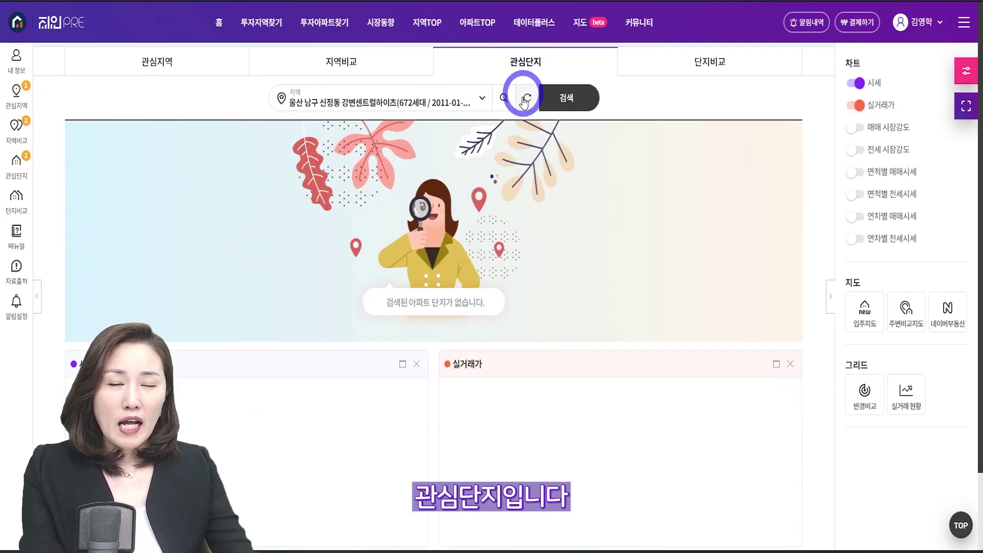
Step: Search for 강변센트럴하이츠 on the 관심단지 page and look over its apartment information and charts
left_click(361, 105)
left_click(565, 101)
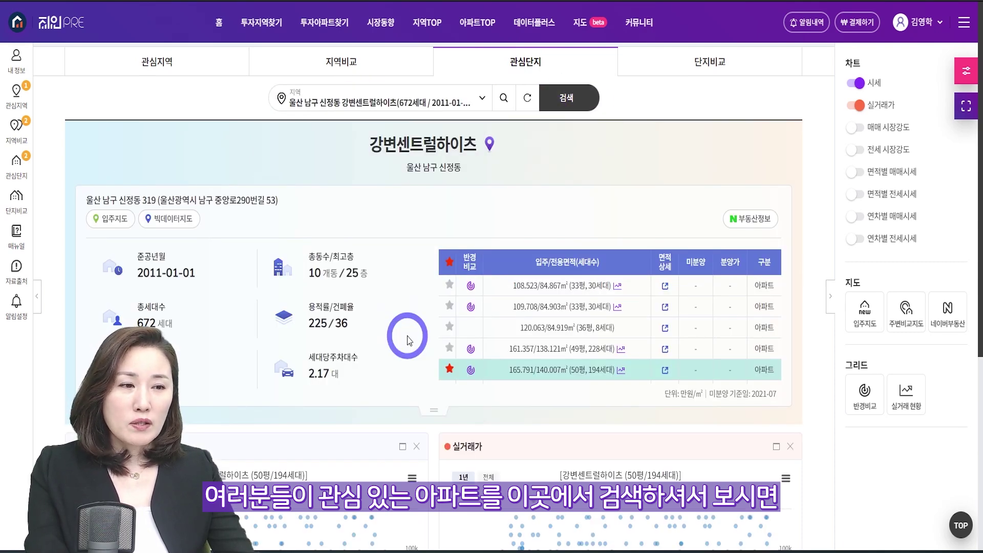
scroll(408, 340, "down", 5)
scroll(408, 340, "up", 5)
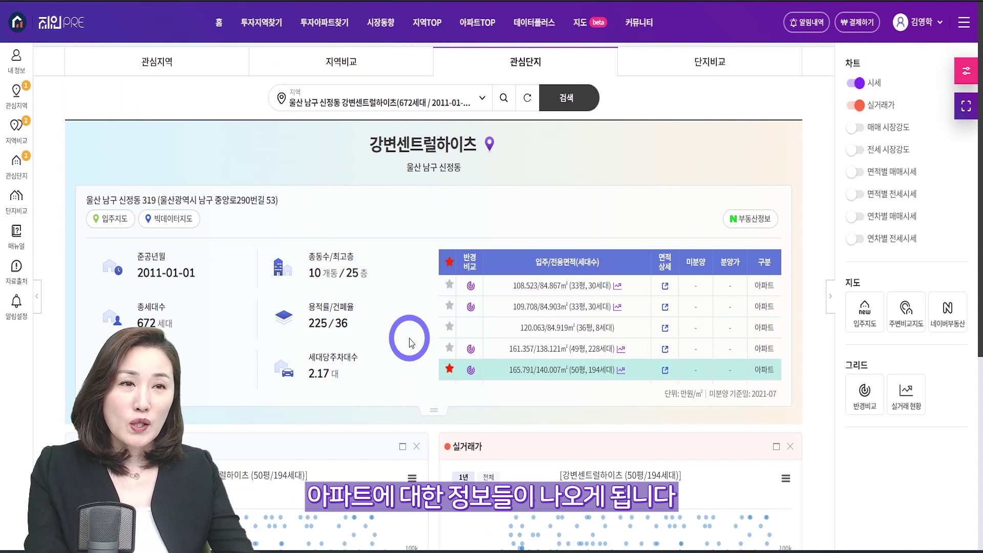
Step: Register the 49평 (161.357㎡) type of 강변센트럴하이츠 as a 관심단지, and check the 관심단지 list
left_click(449, 348)
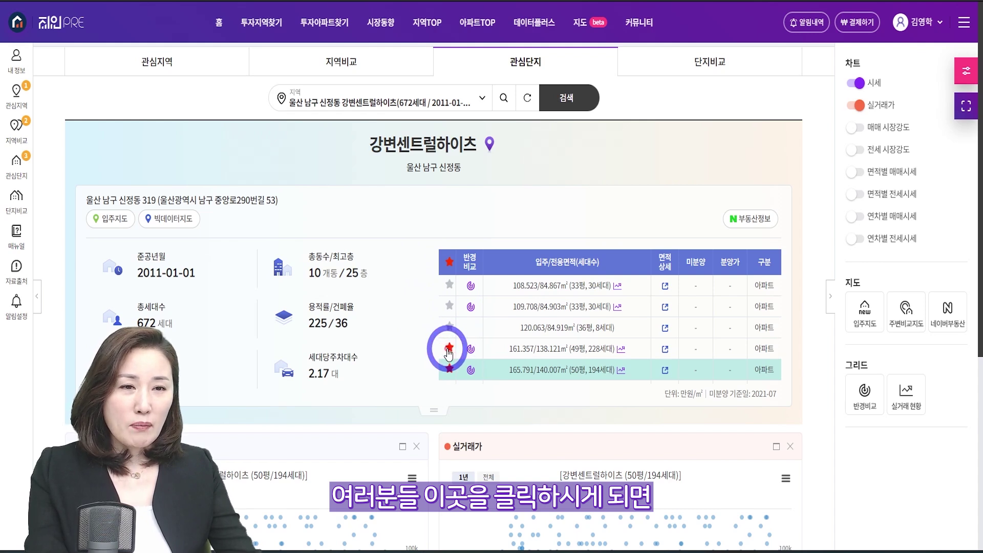
left_click(17, 163)
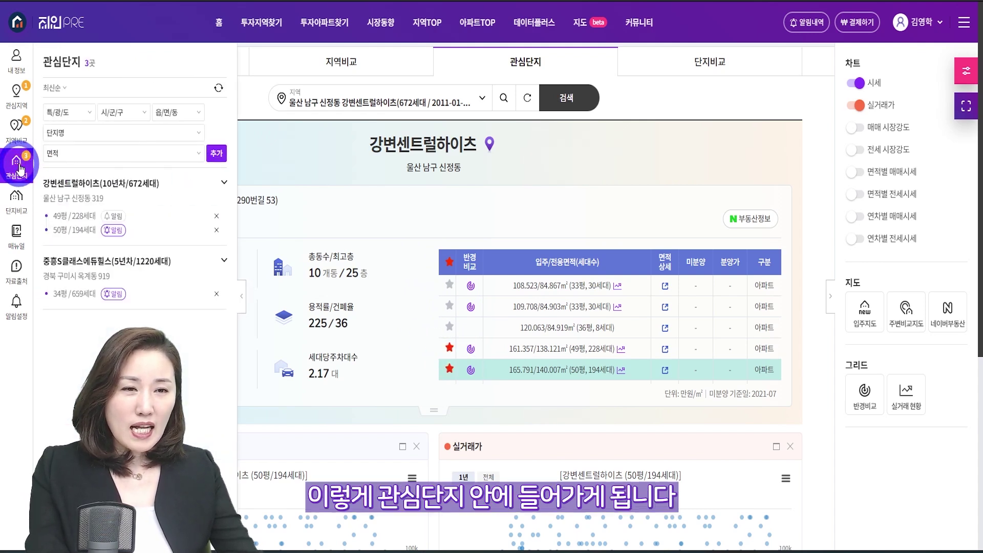
Step: Try adding the 33평 (109.708㎡) type as a 관심단지, remove it again, and close the list
left_click(449, 306)
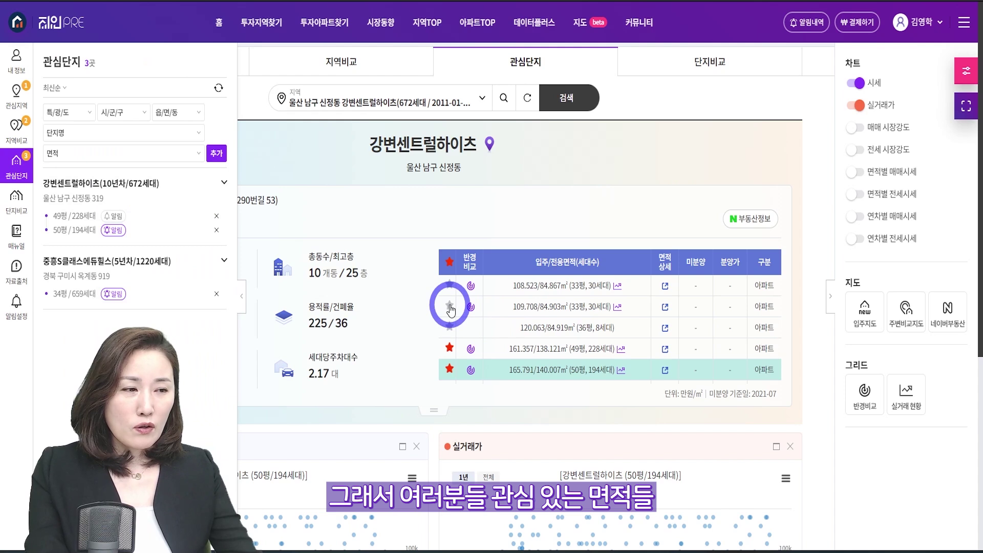
left_click(449, 306)
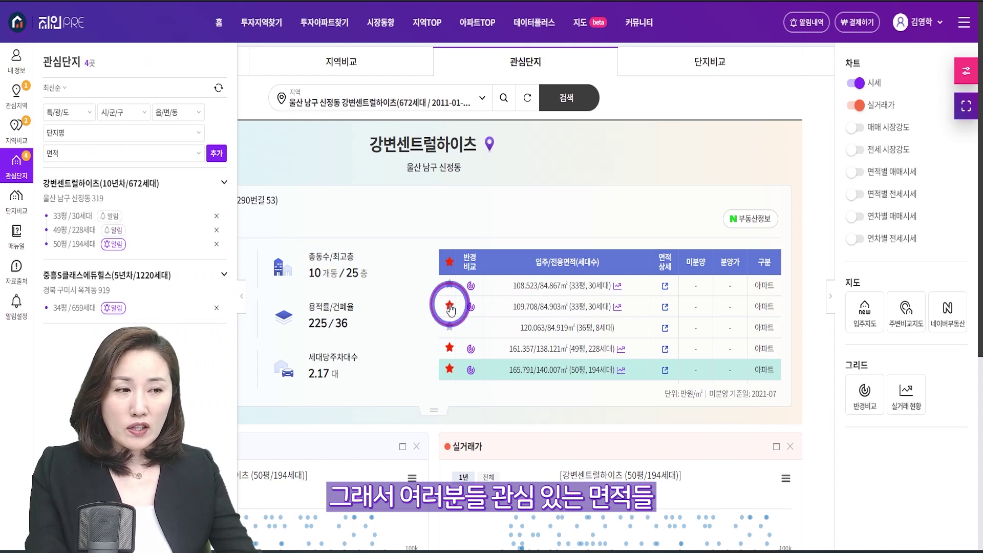
left_click(241, 296)
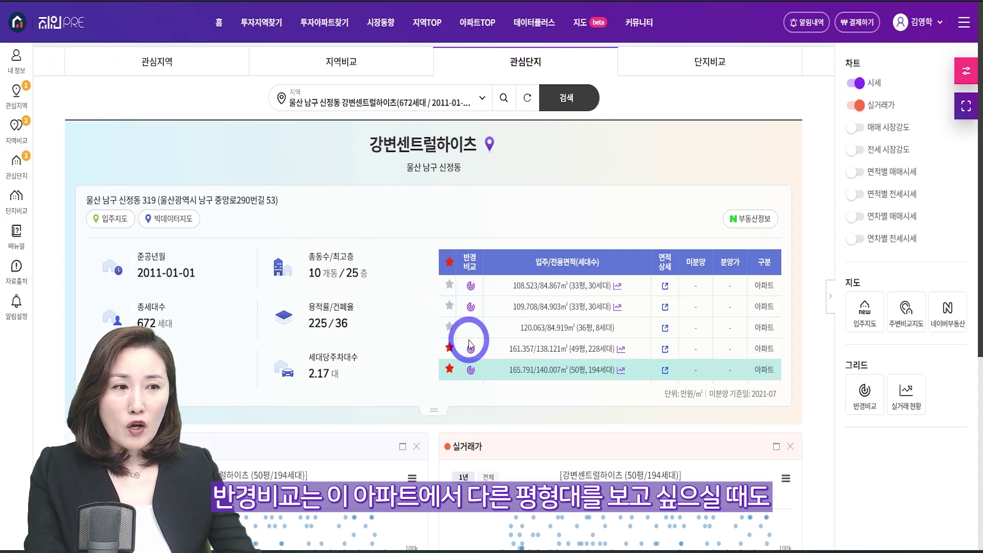
Step: Examine the 반경비교 price table for the 33평 (108.523㎡) type of 강변센트럴하이츠, and close it
left_click(472, 285)
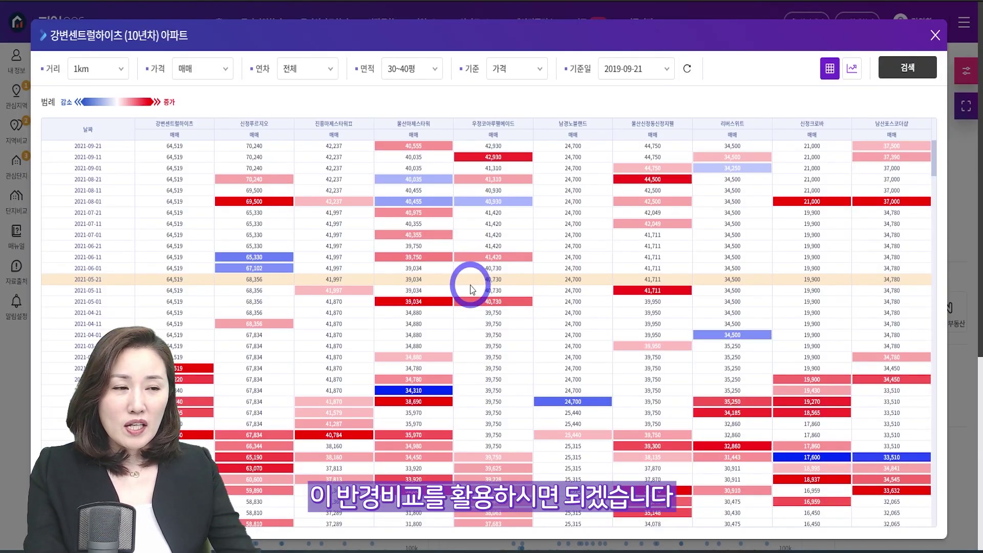
left_click(934, 37)
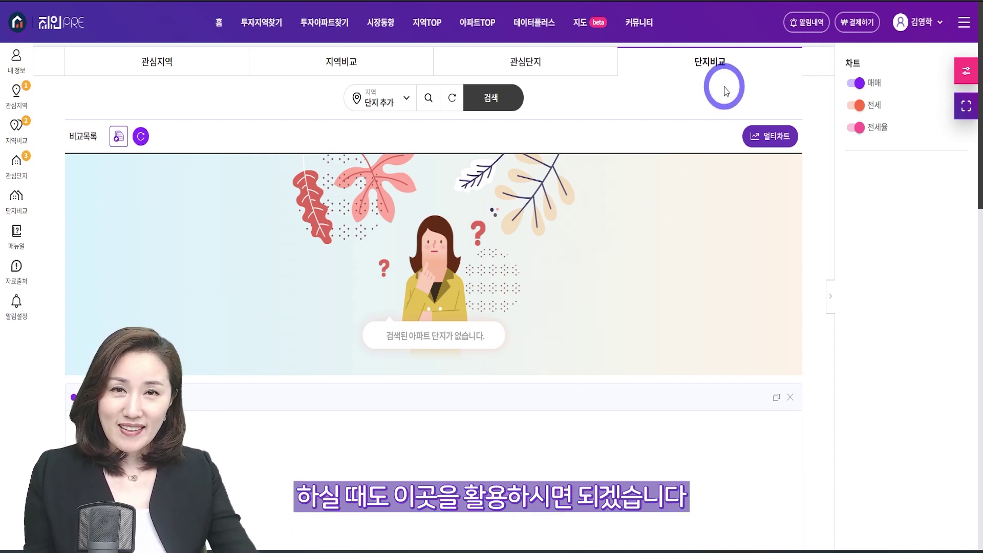
Step: Open the 입문용 page of 투자지역찾기 and filter Step 1 by 최근6개월 매매 시장강도 반등
mouse_move(258, 31)
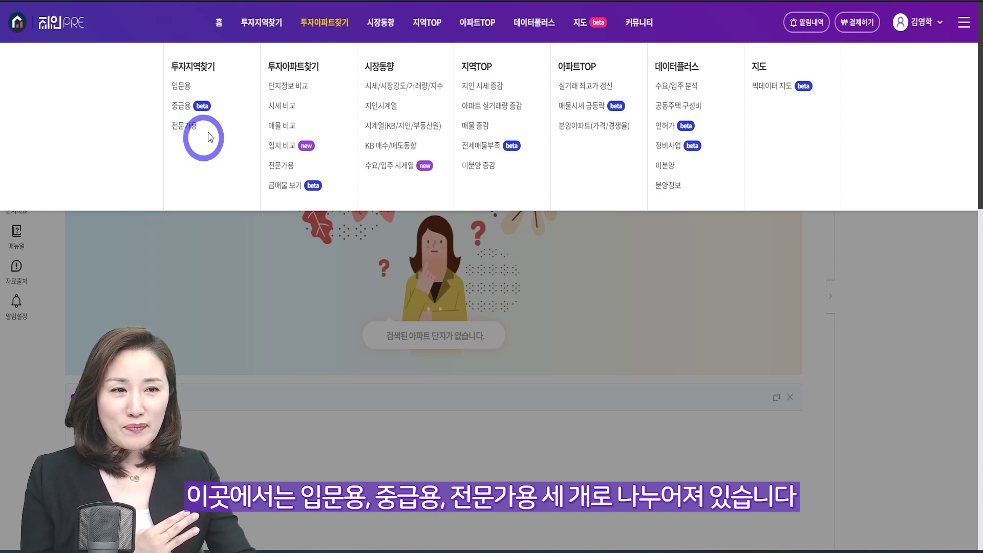
left_click(181, 87)
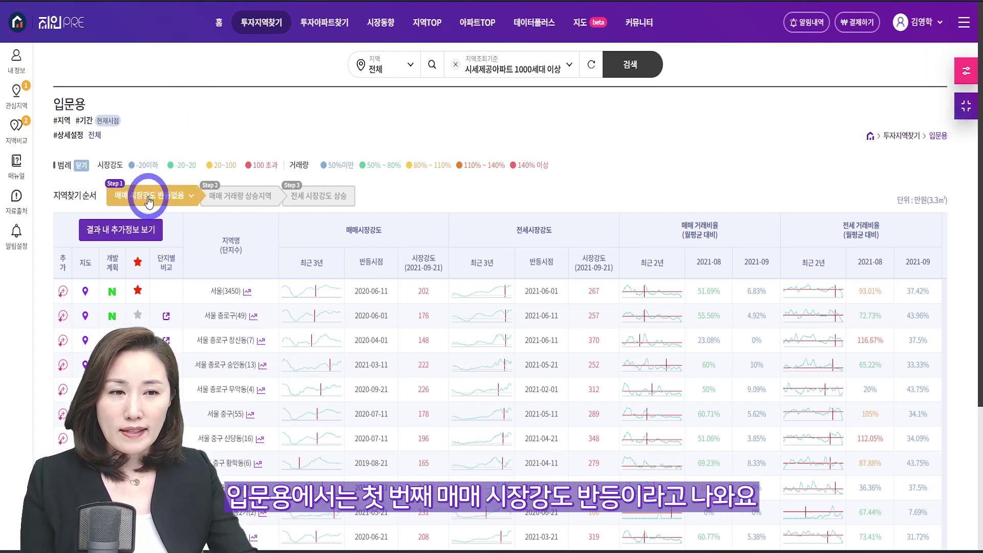
left_click(165, 211)
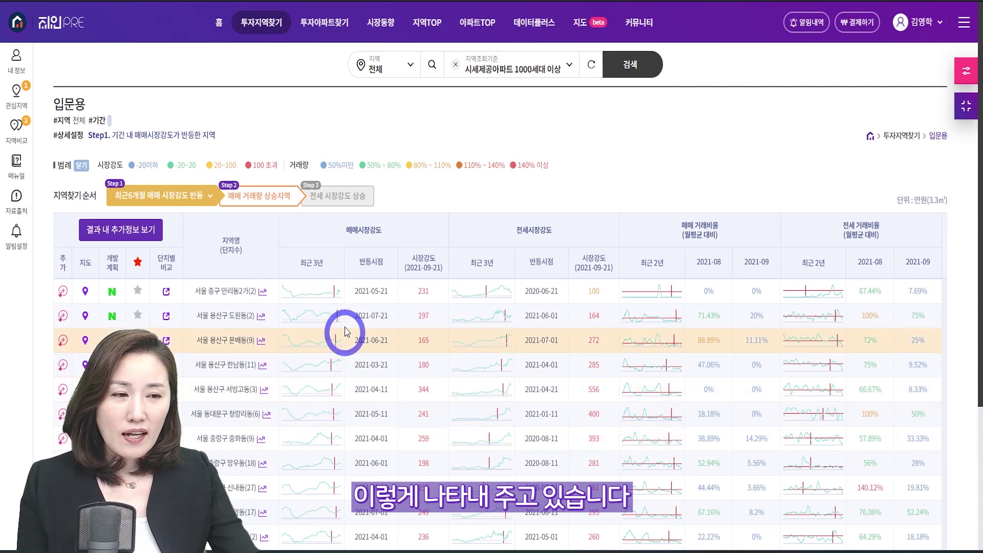
Step: Narrow the regions with the Step 2 filter 매매 거래량 상승지역, and view the end of the results
mouse_move(310, 339)
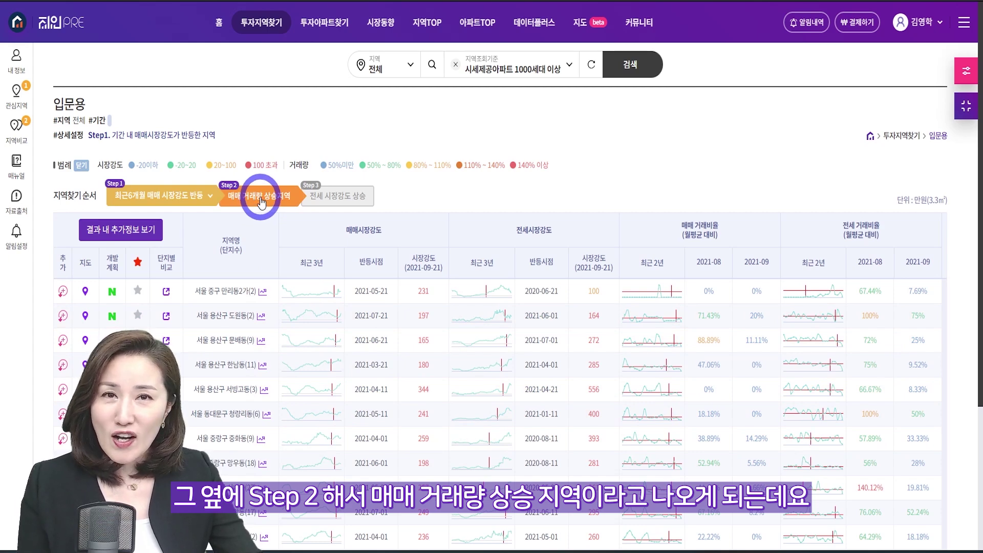
left_click(259, 199)
scroll(261, 215, "down", 4)
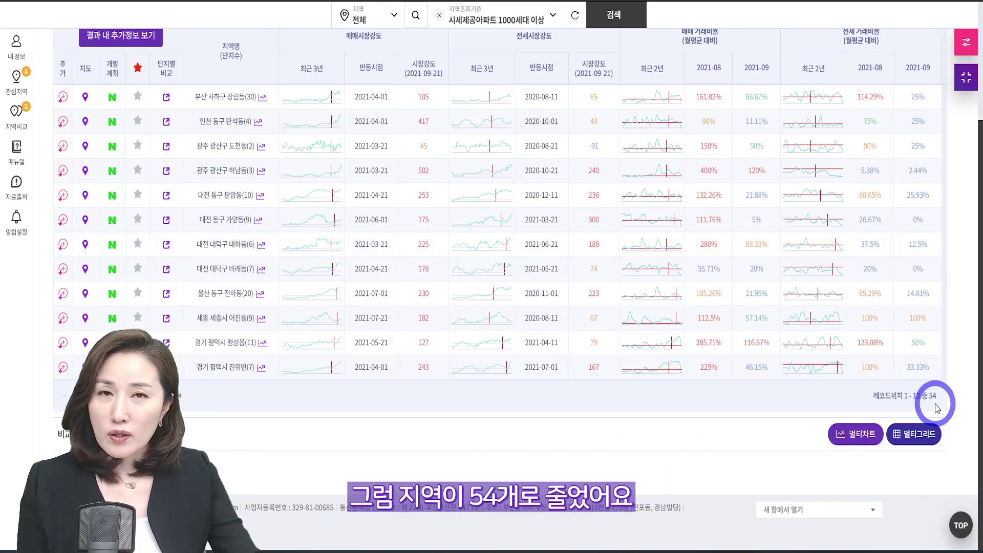
Step: Narrow the regions with the Step 3 filter 전세 시장강도 상승, and review the filtered results
scroll(436, 366, "up", 4)
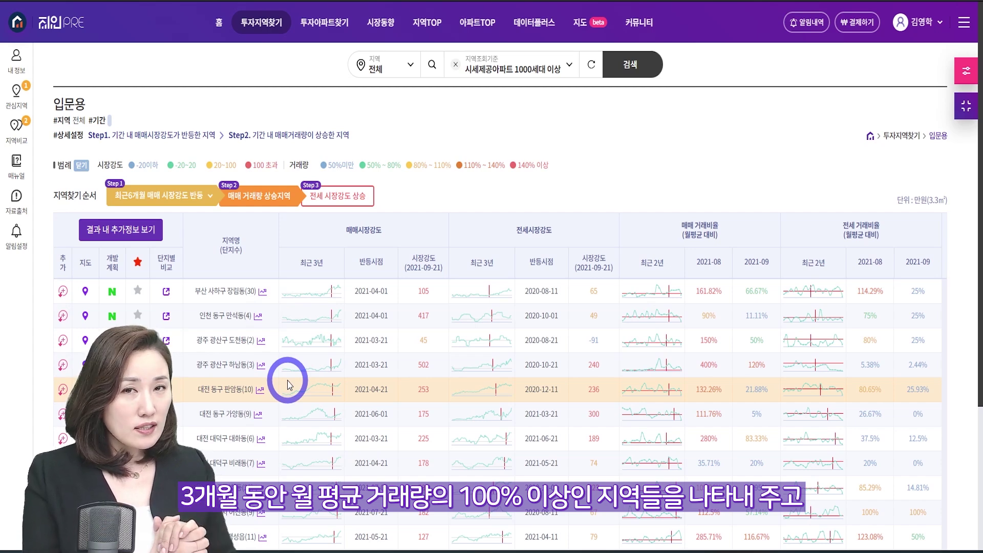
left_click(338, 196)
scroll(337, 122, "down", 2)
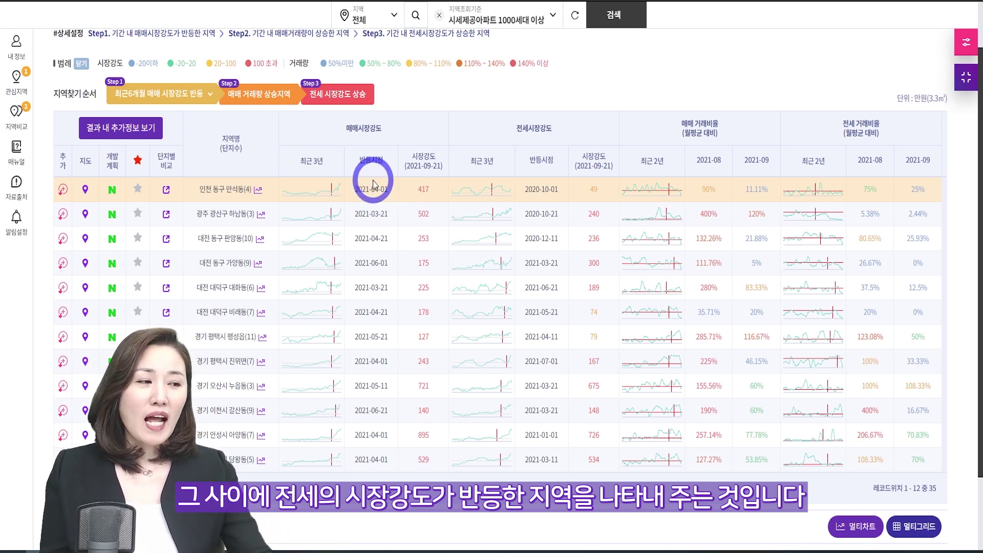
scroll(377, 187, "up", 2)
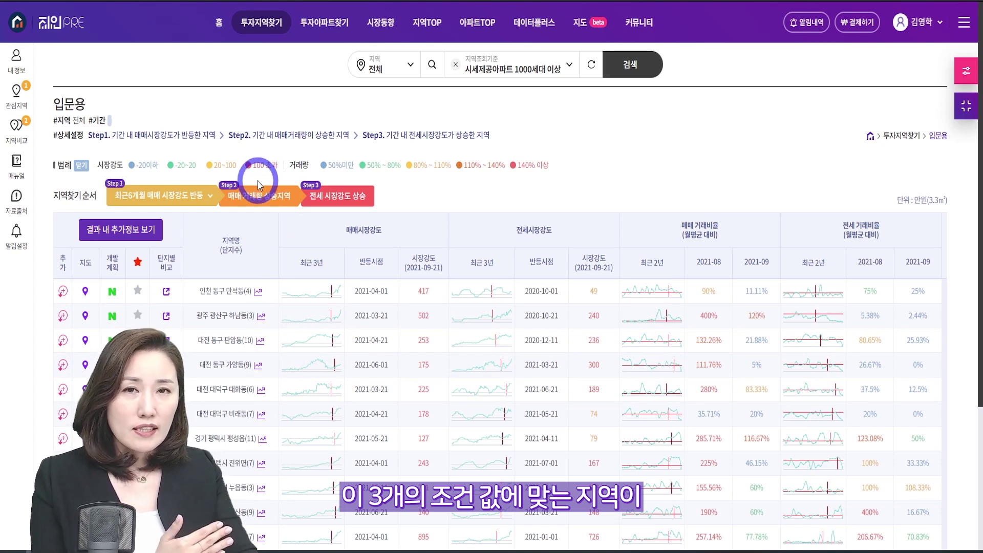
scroll(52, 326, "down", 4)
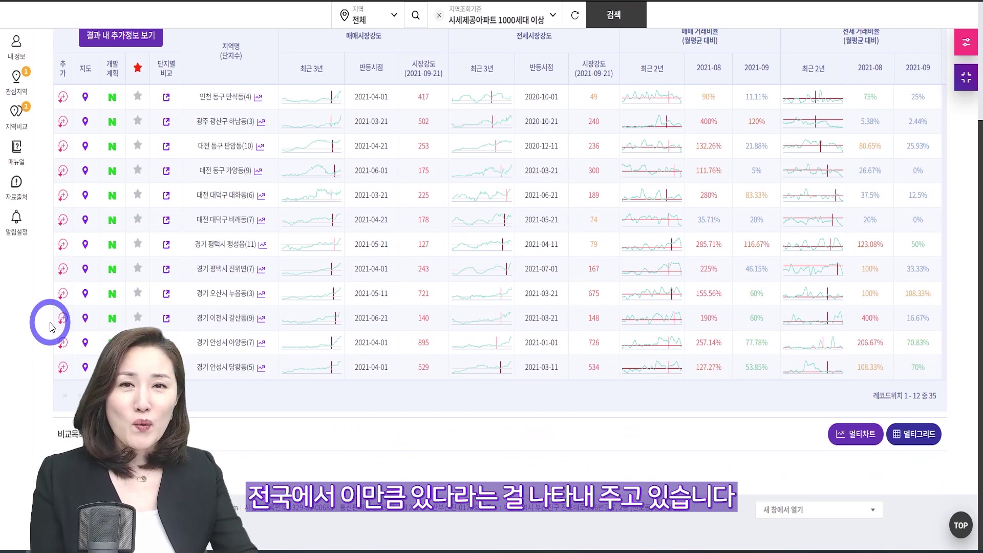
scroll(51, 326, "up", 4)
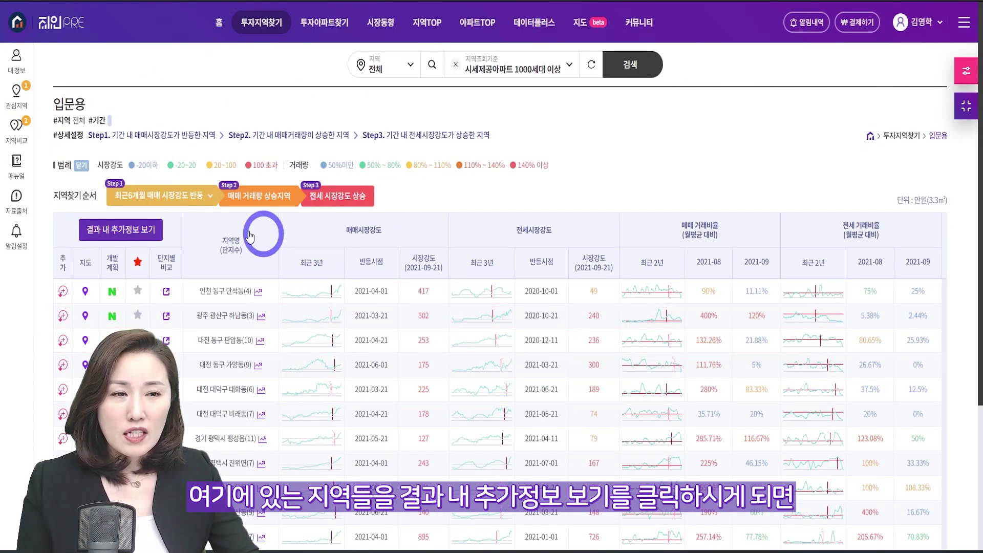
Step: Open the additional information for the results and examine the population, listing trend and yearly move-in ratios, including those of the substitute regions
left_click(115, 229)
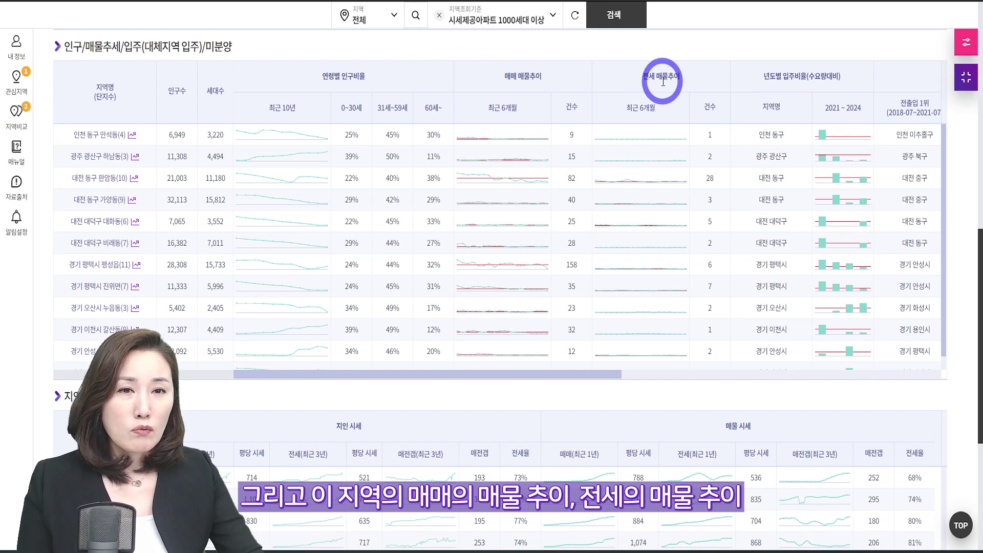
mouse_move(820, 137)
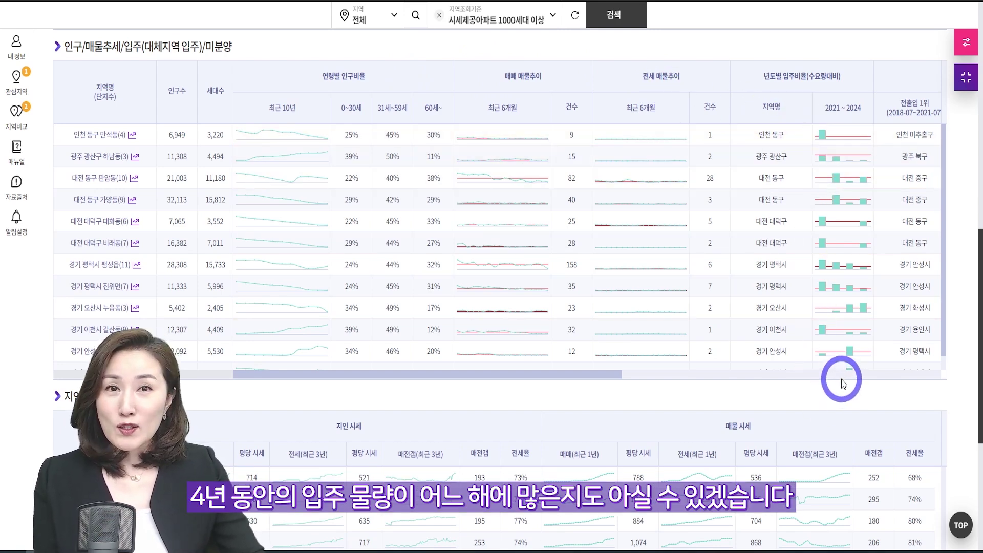
left_click_drag(566, 374, 826, 385)
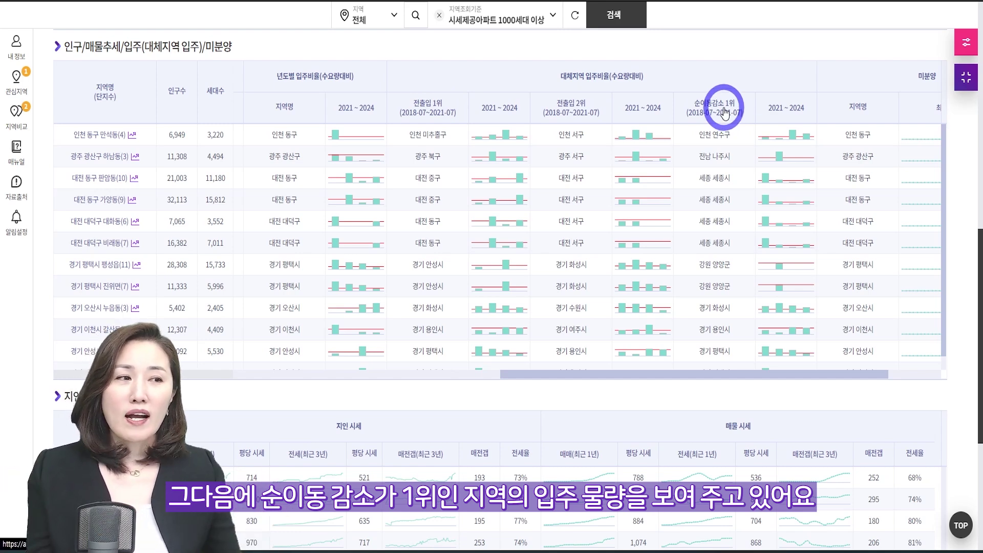
scroll(724, 111, "left", 3)
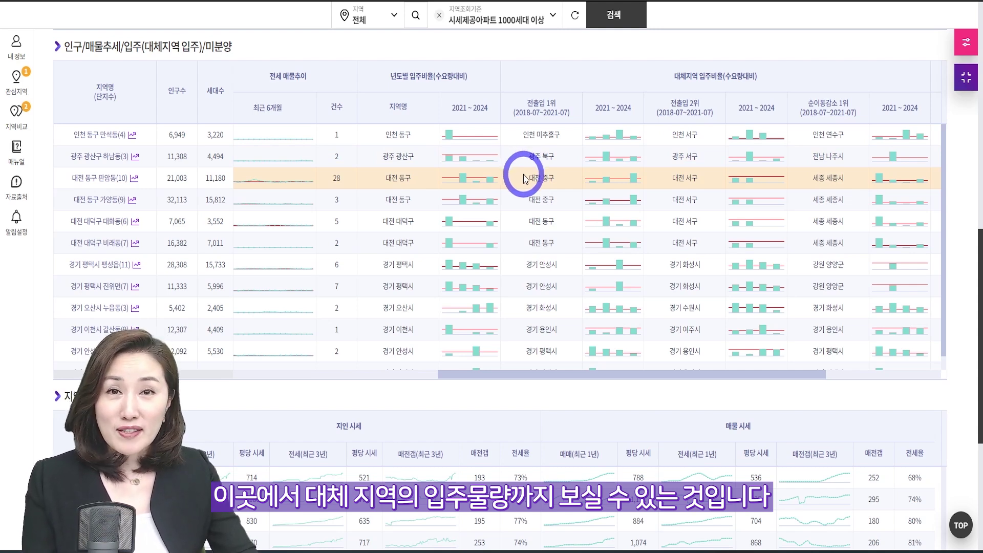
scroll(522, 202, "down", 5)
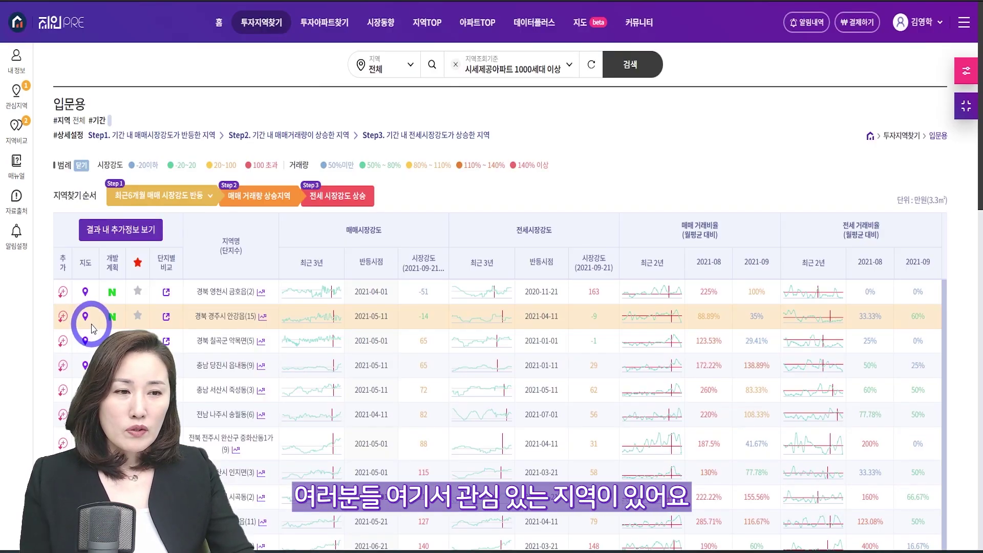
Step: Add 경북 영천시 금호읍, 경북 경주시 안강읍 and 경북 칠곡군 약목면 to the comparison list, and open their 멀티차트
left_click(63, 292)
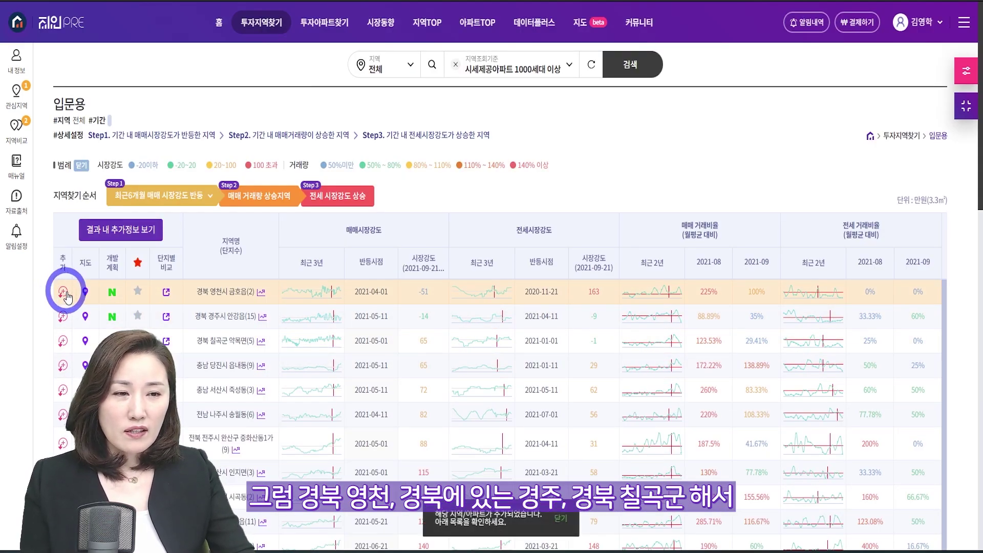
left_click(63, 316)
left_click(63, 342)
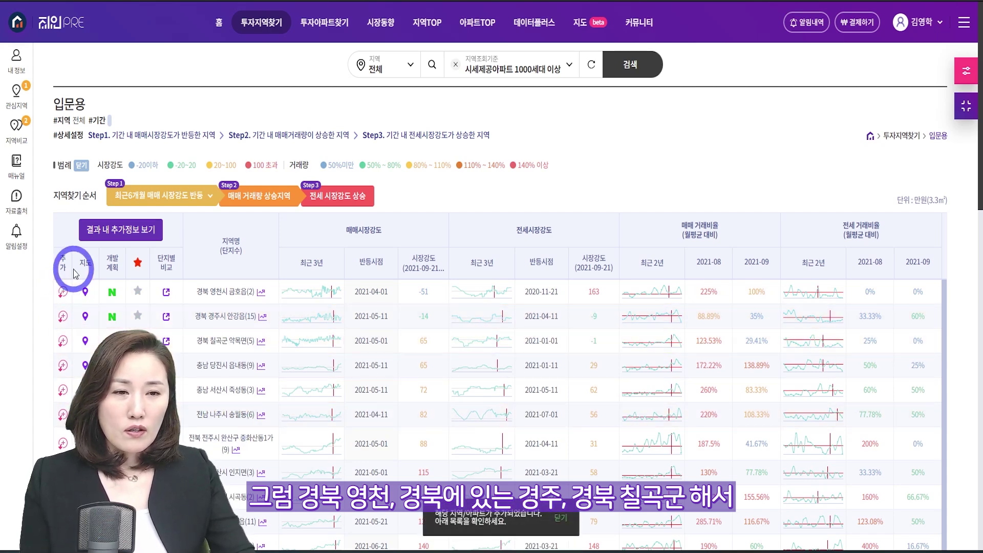
left_click(63, 292)
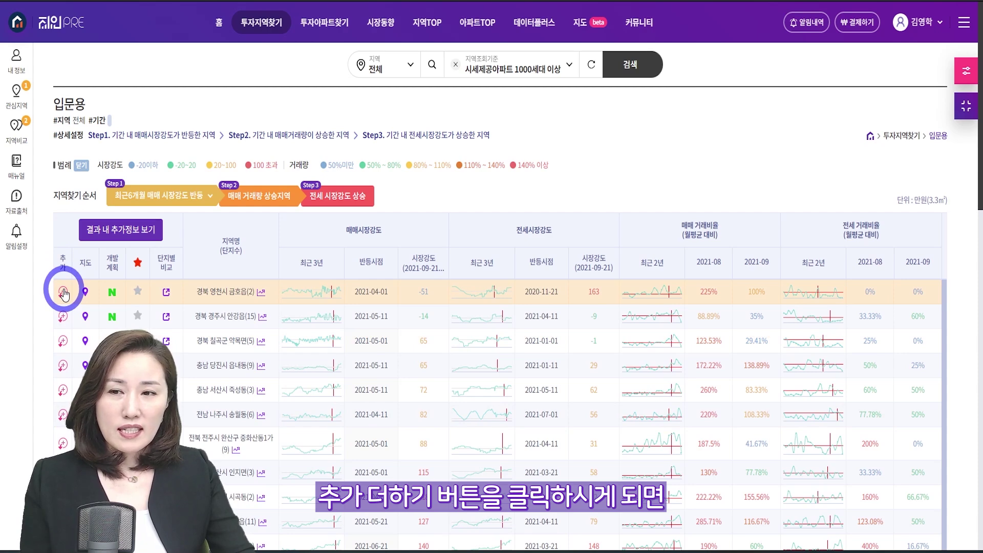
scroll(72, 292, "down", 7)
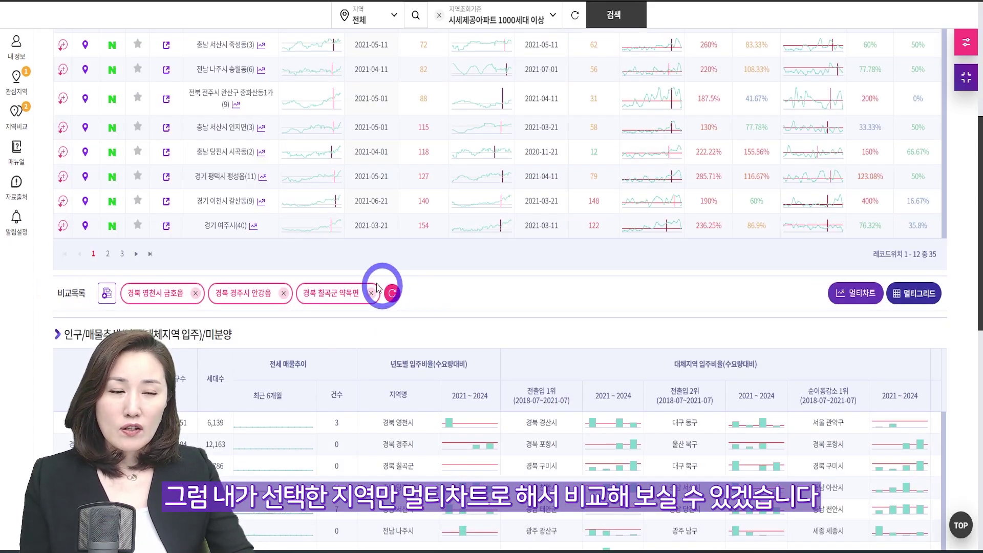
left_click(852, 296)
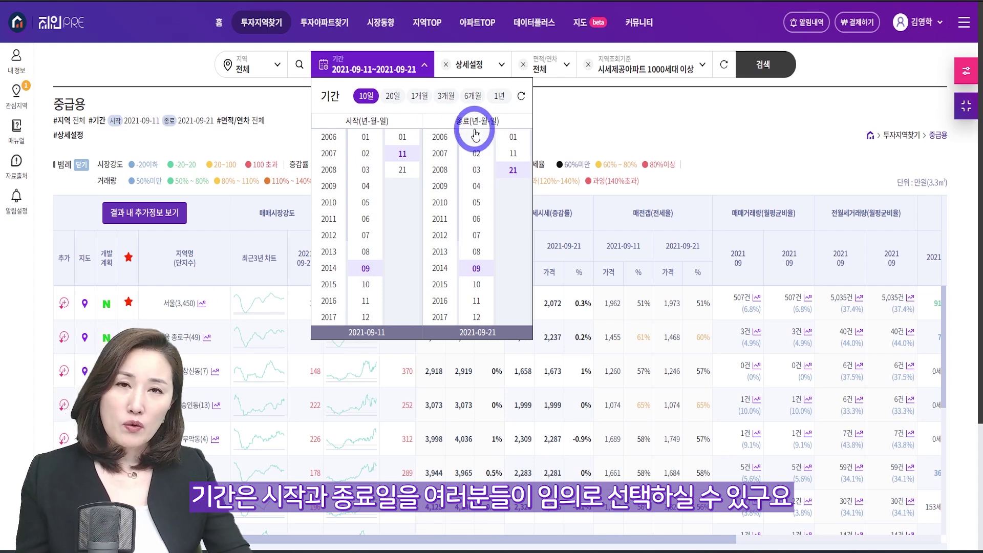
Step: In the 중급용 상세설정, enable the 매매시장강도 condition and set its 시장강도 range to 0 ~ 50
left_click(464, 62)
left_click(448, 131)
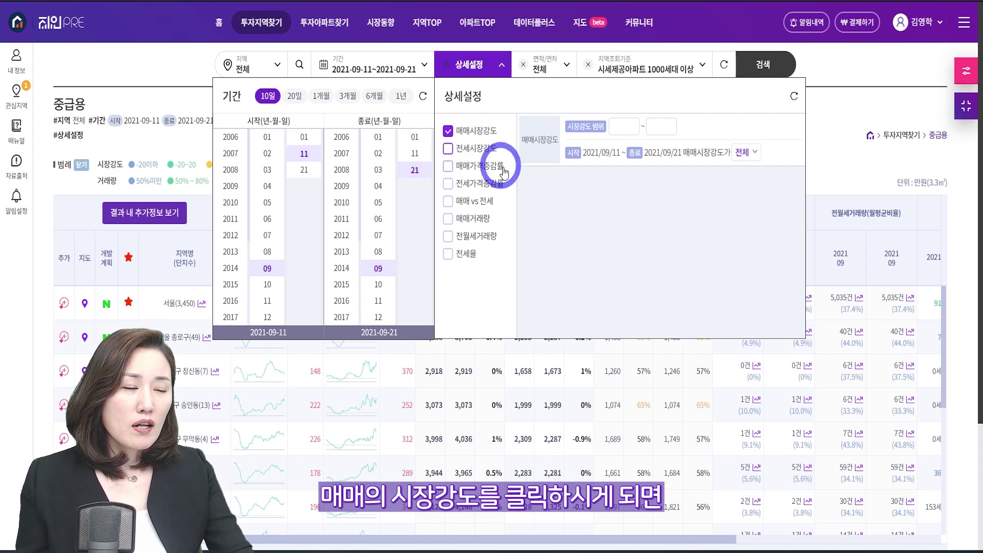
left_click(751, 152)
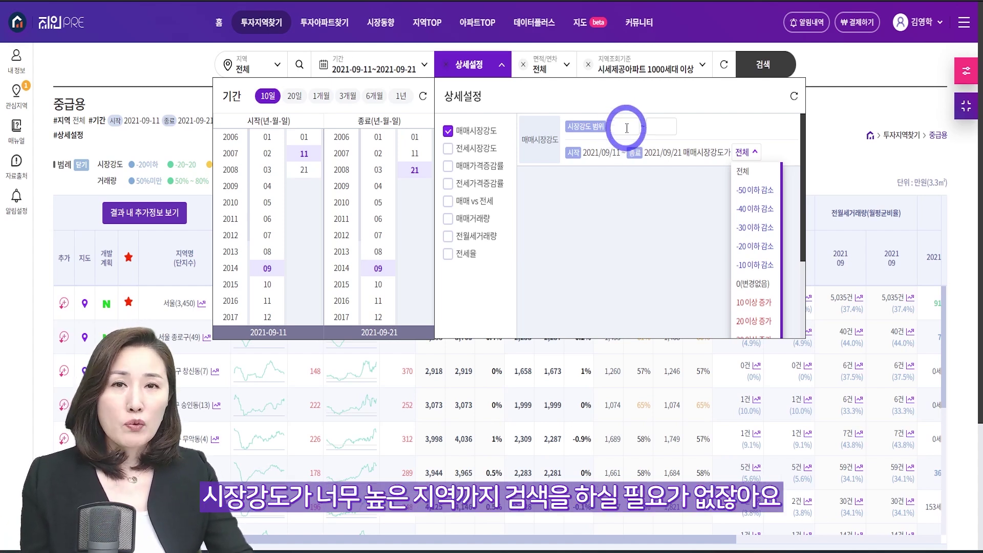
left_click(626, 127)
type("0")
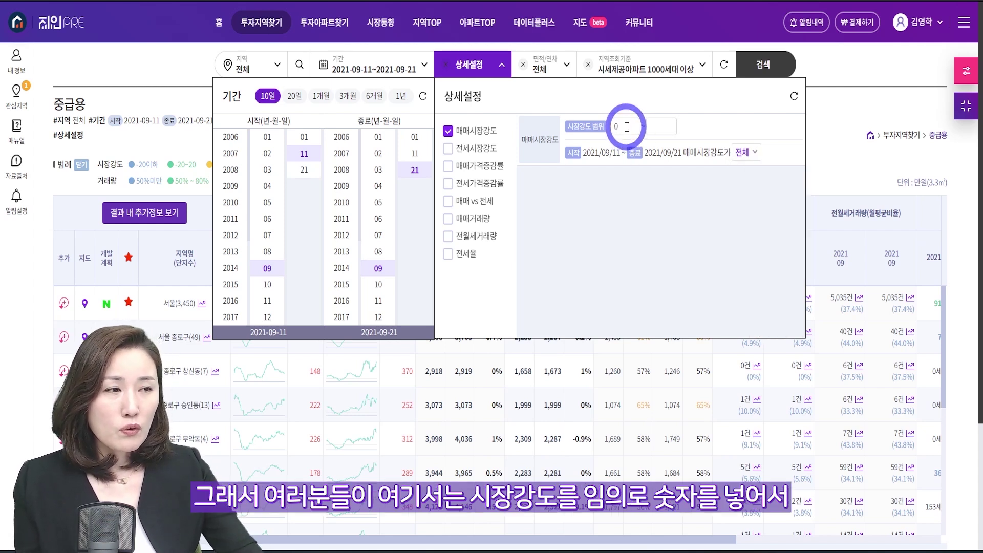
left_click(659, 123)
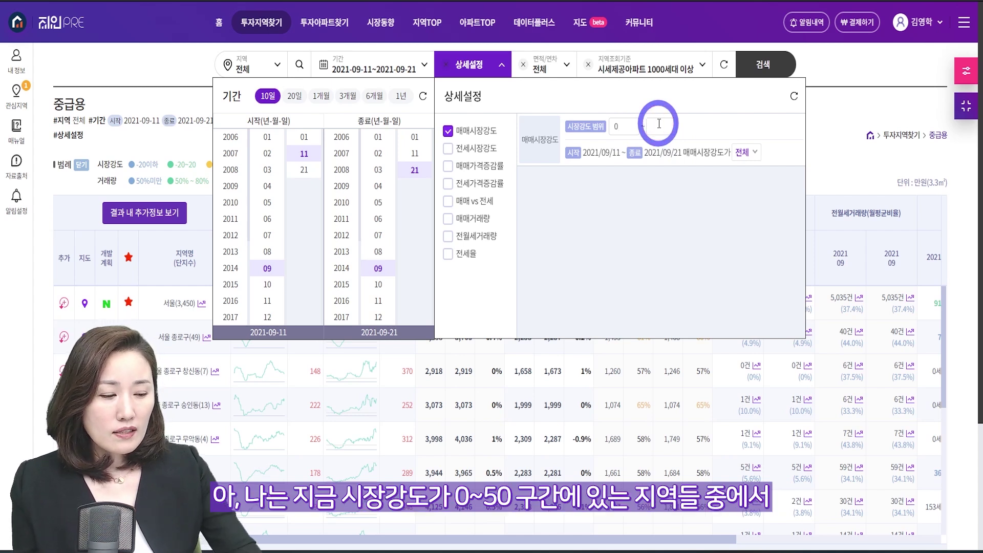
type("50")
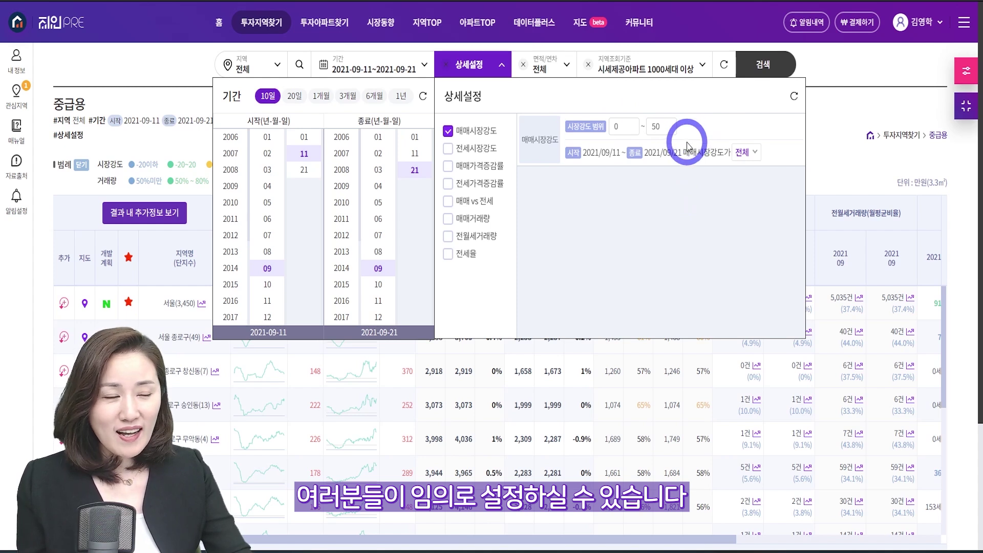
Step: Add the 매매 vs 전세 condition with 매매증감률 < 전세증감률 to the 중급용 상세설정
left_click(448, 202)
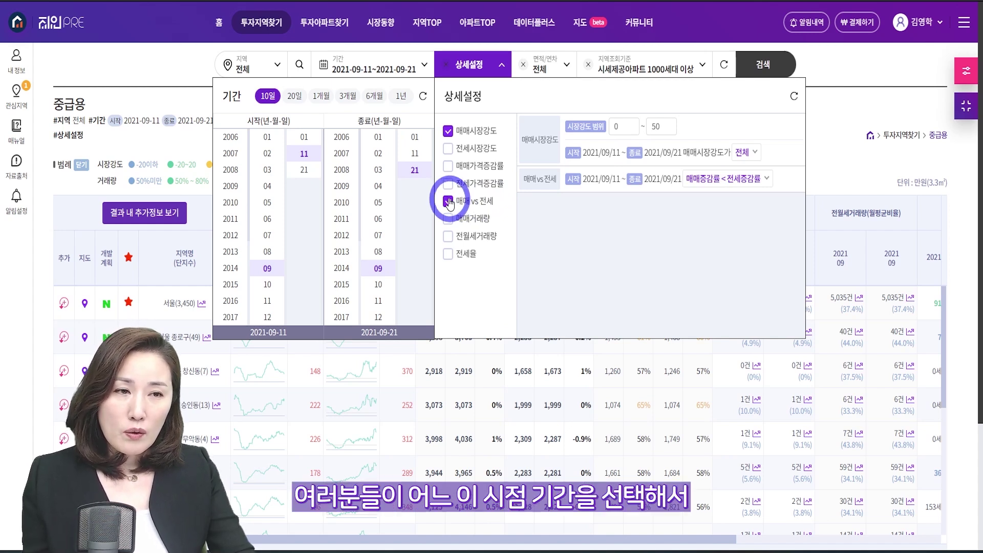
left_click(265, 138)
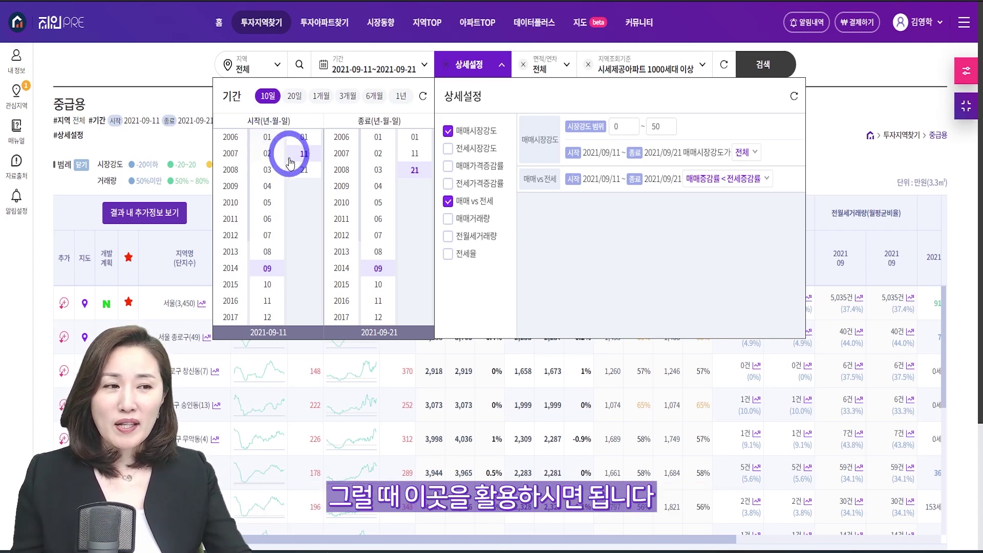
left_click(529, 291)
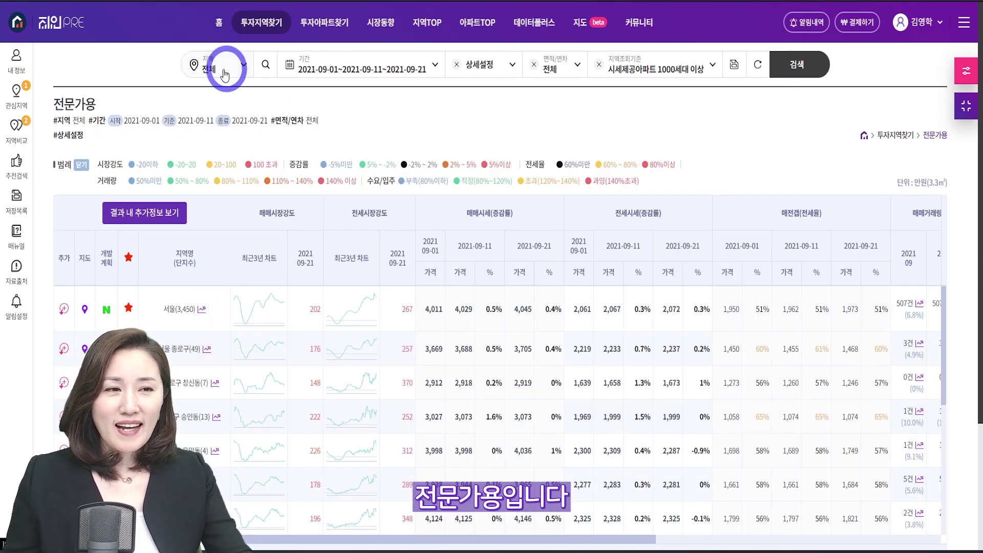
Step: Examine the 전문가용 start, reference and end period settings and the 매매시장강도 change options in 상세설정, keeping 전체
left_click(433, 69)
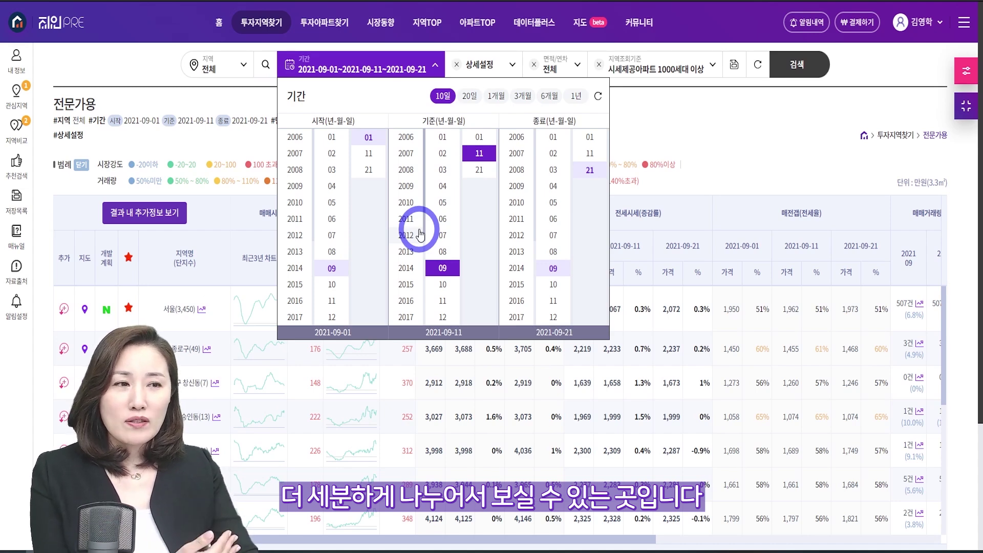
left_click(490, 63)
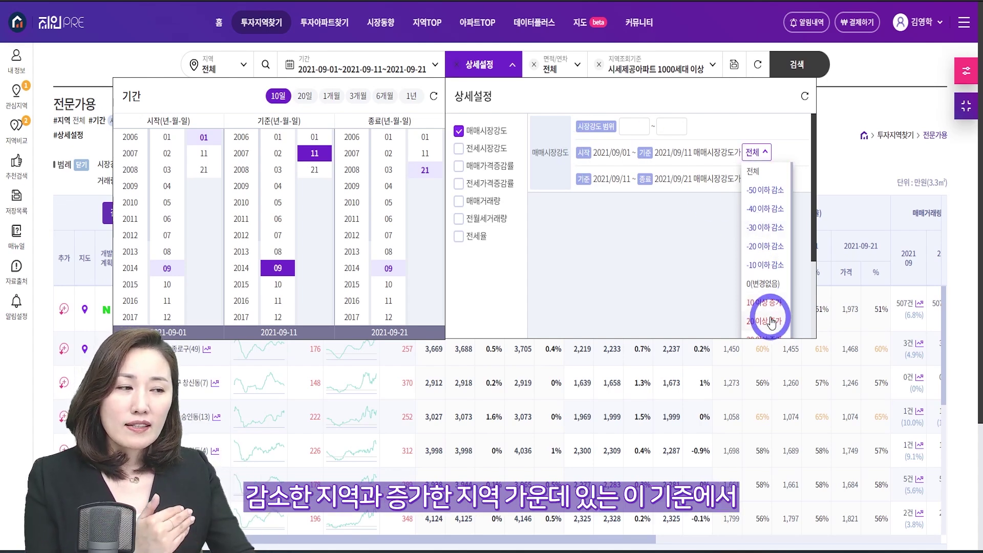
left_click(749, 170)
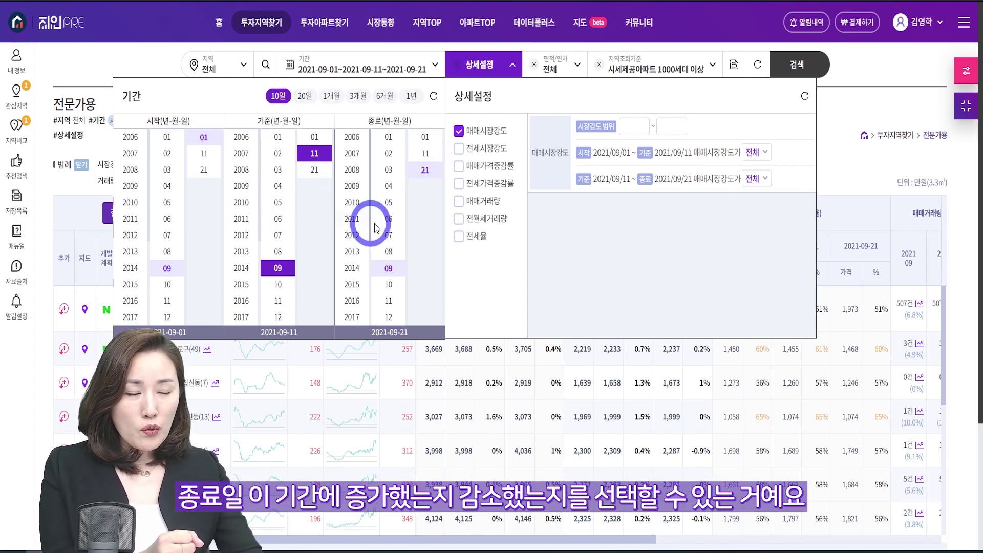
left_click(754, 180)
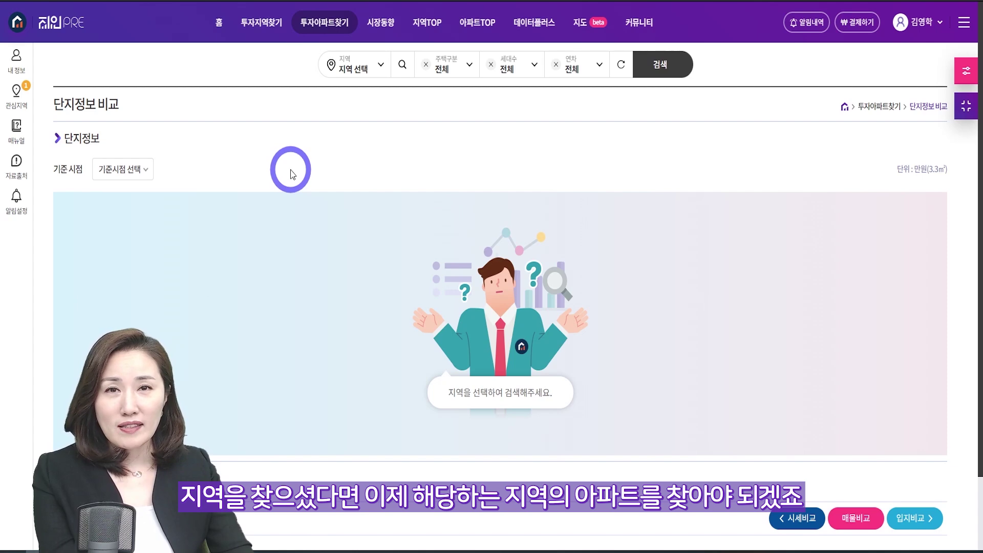
Step: Search 단지정보 비교 for the complexes in 서울 강남구 개포동, with 주택구분 left at 전체
mouse_move(324, 22)
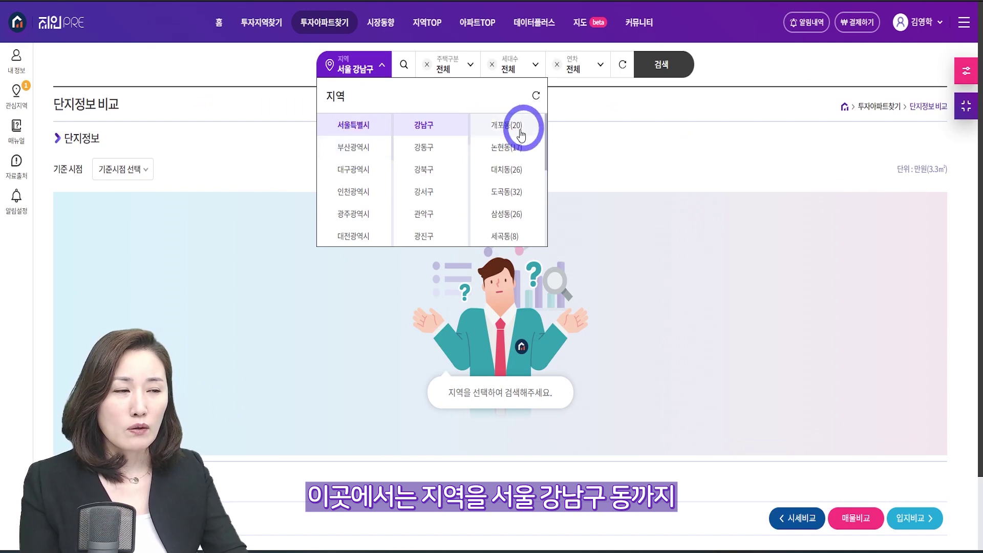
left_click(504, 126)
left_click(453, 65)
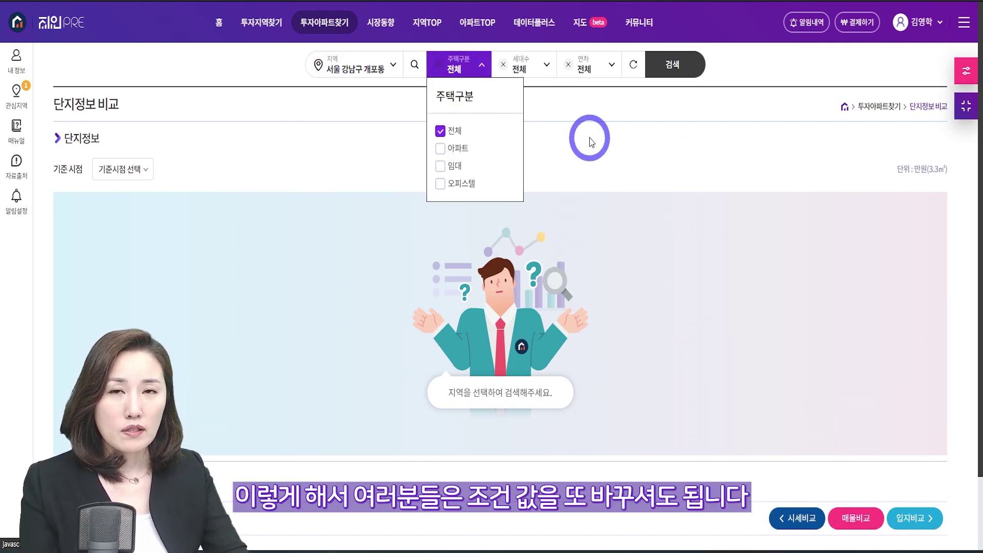
left_click(673, 63)
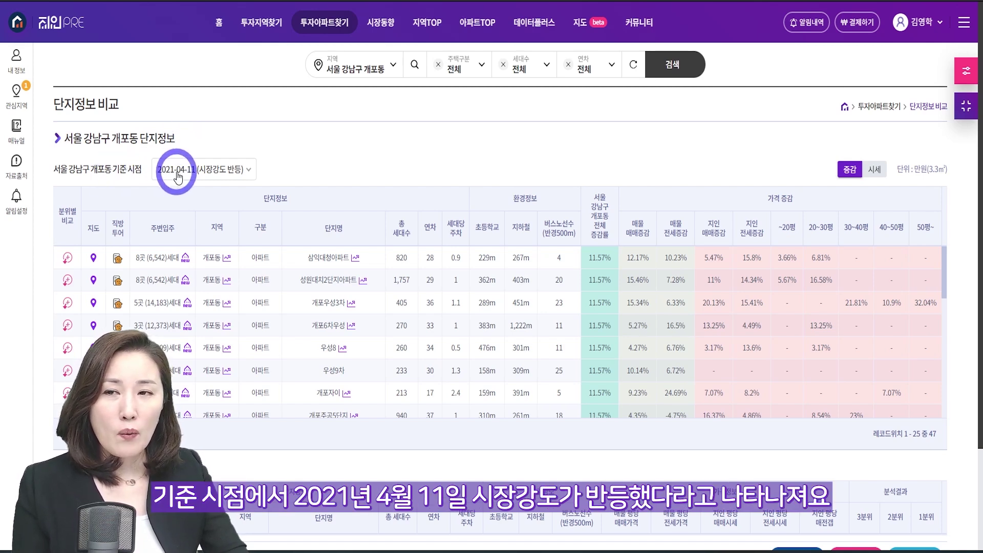
Step: Set the 기준 시점 of the 개포동 complex table to 최근3개월, and sort it by 지인 매매증감 in descending order
left_click(248, 173)
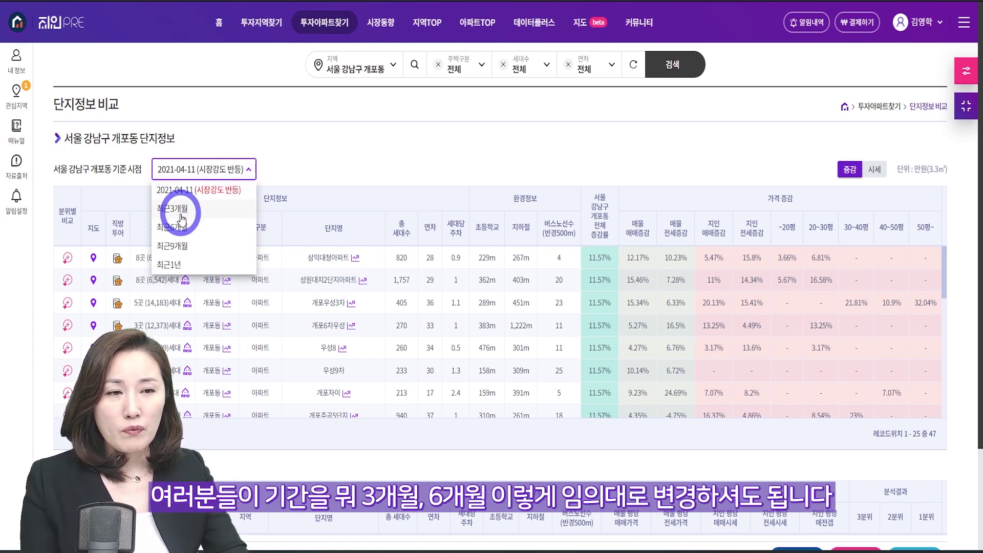
left_click(224, 173)
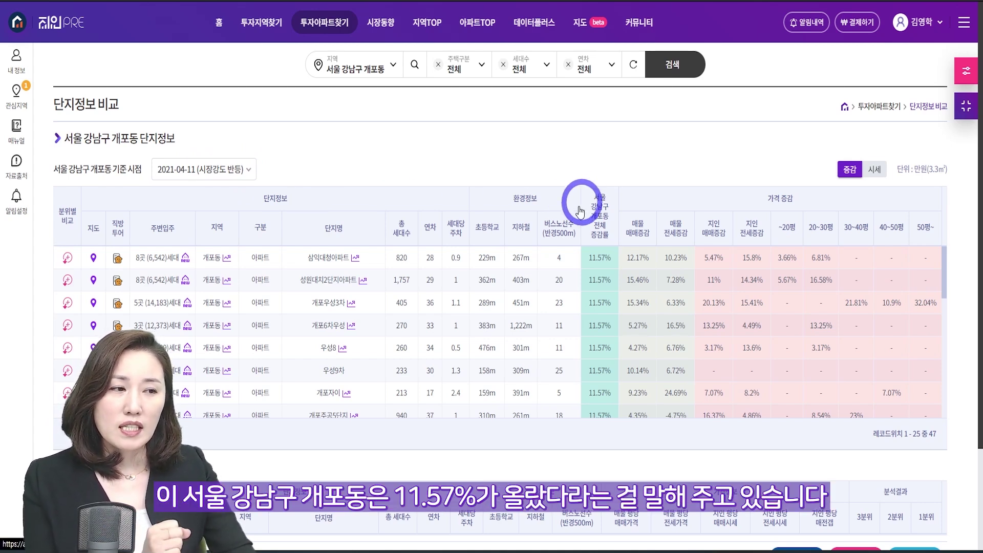
mouse_move(594, 259)
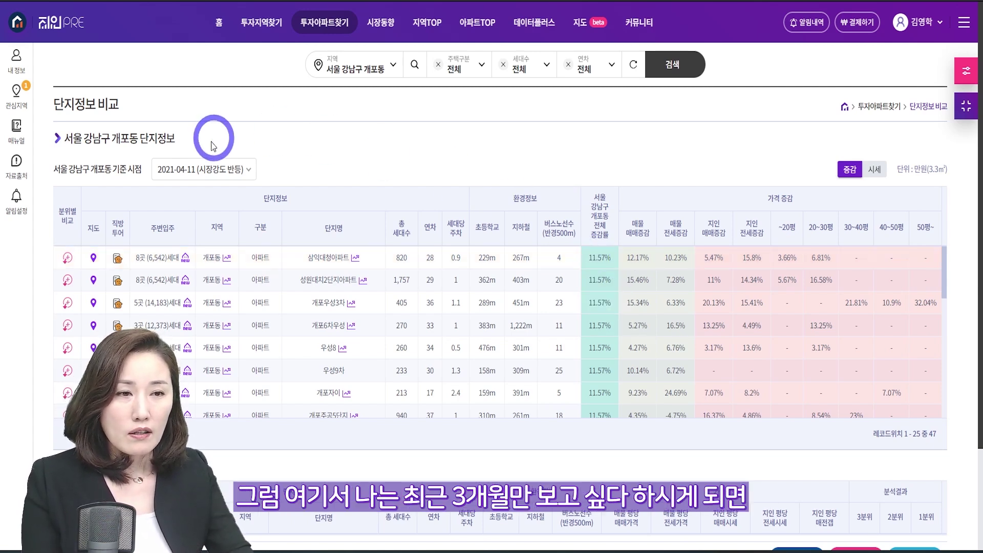
left_click(248, 169)
left_click(173, 209)
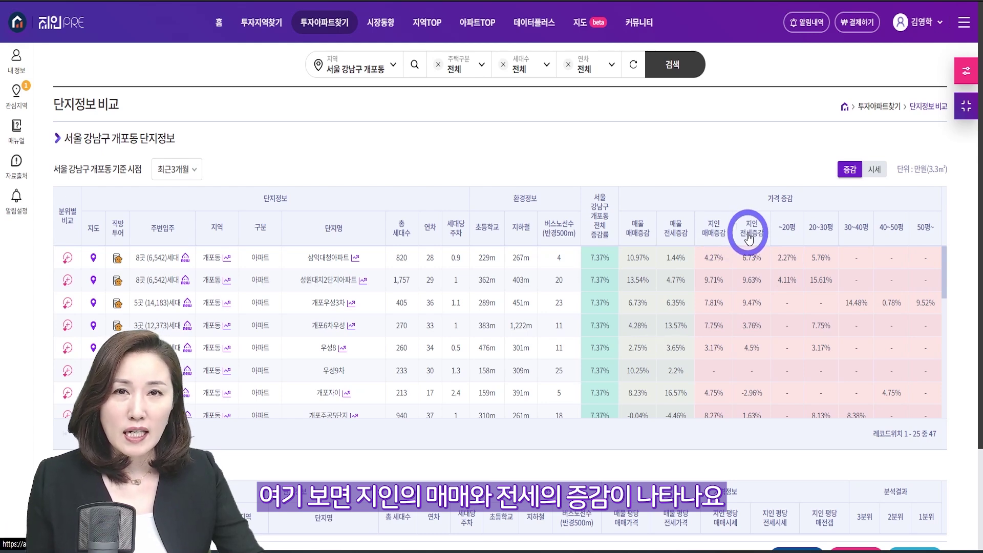
left_click(713, 228)
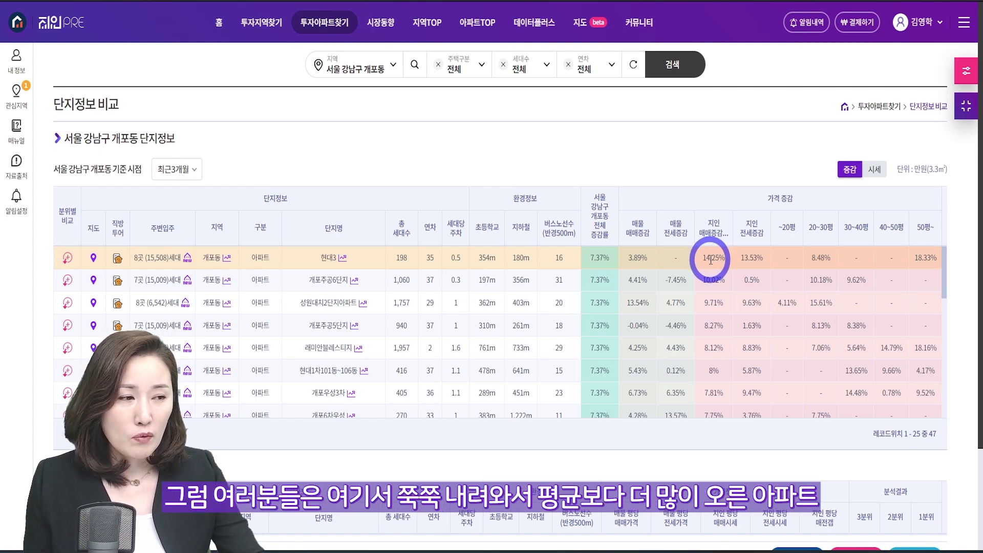
Step: Look through the sorted 개포동 complex table and examine the 시세 차트 of 개포우성3차
scroll(701, 348, "down", 1)
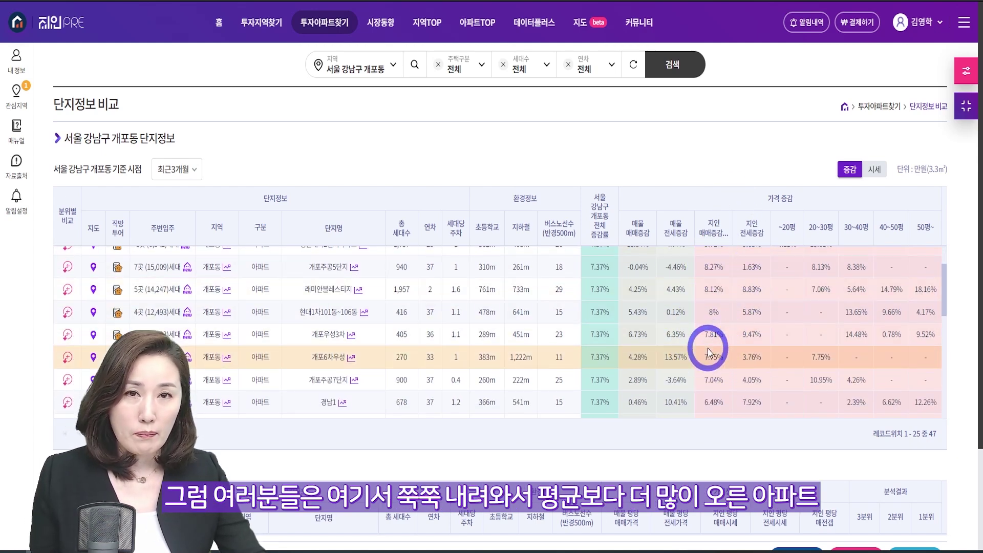
scroll(720, 368, "down", 2)
scroll(716, 383, "down", 1)
scroll(714, 379, "up", 6)
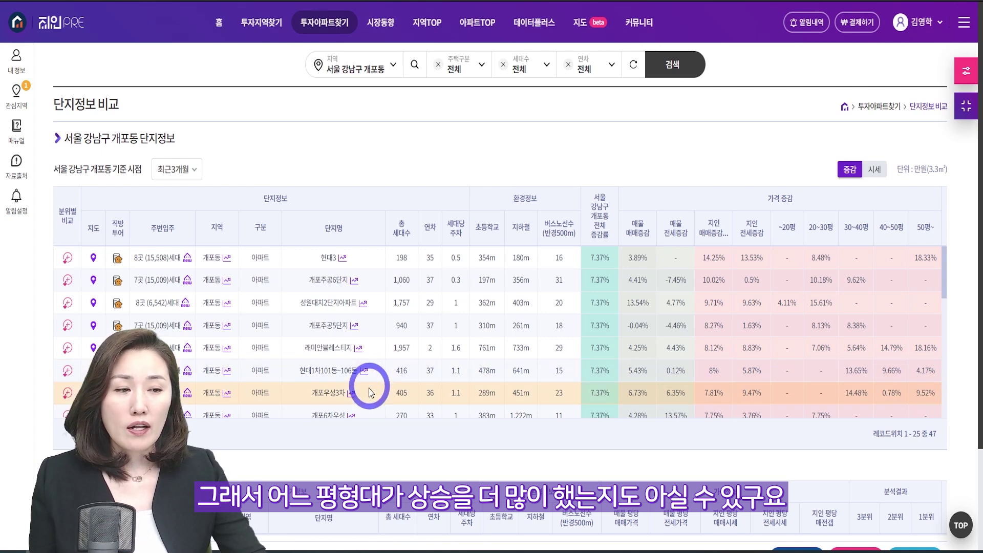
left_click(352, 393)
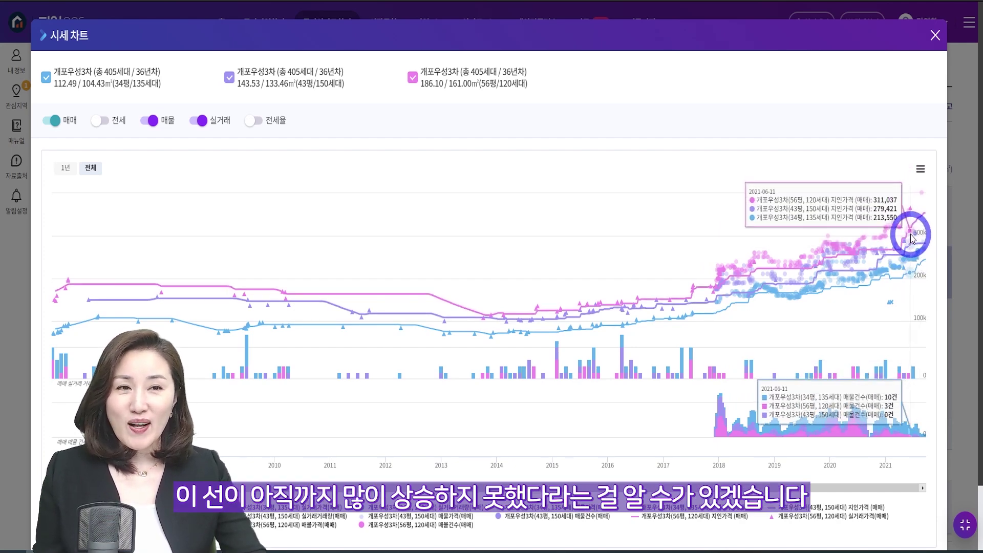
left_click(935, 34)
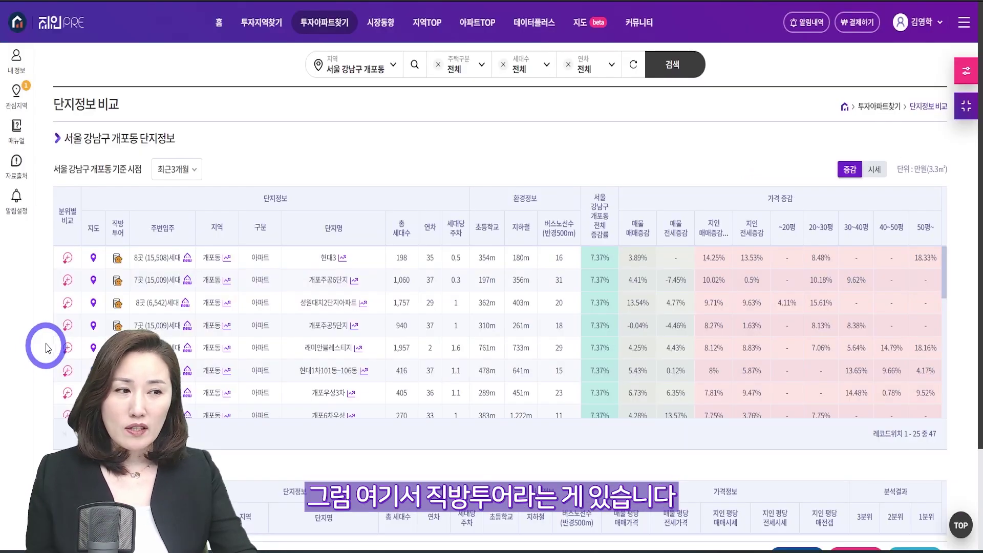
Step: Read through the 직방투어 현장투어 page of the 현대3 complex and return to the complex table
left_click(117, 259)
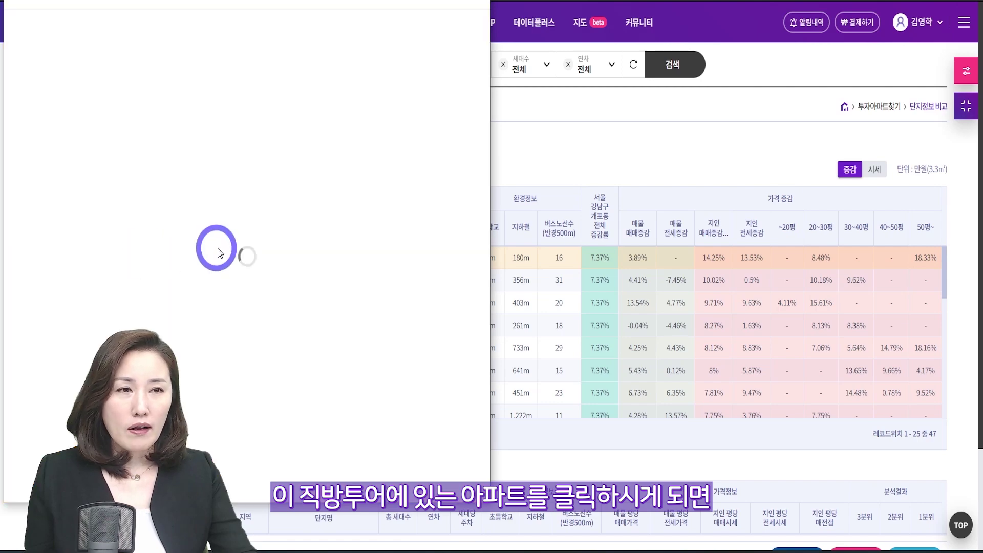
scroll(600, 245, "down", 15)
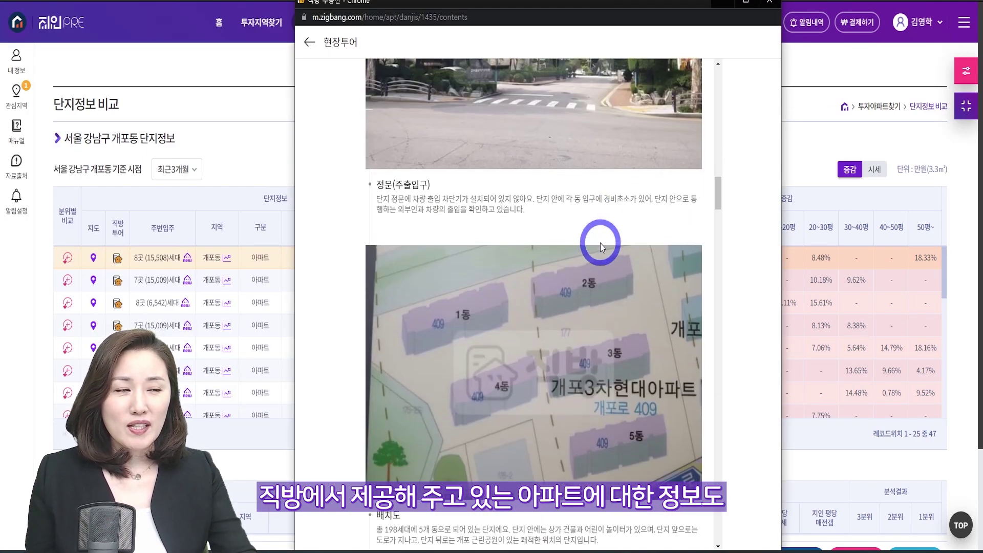
scroll(601, 245, "down", 15)
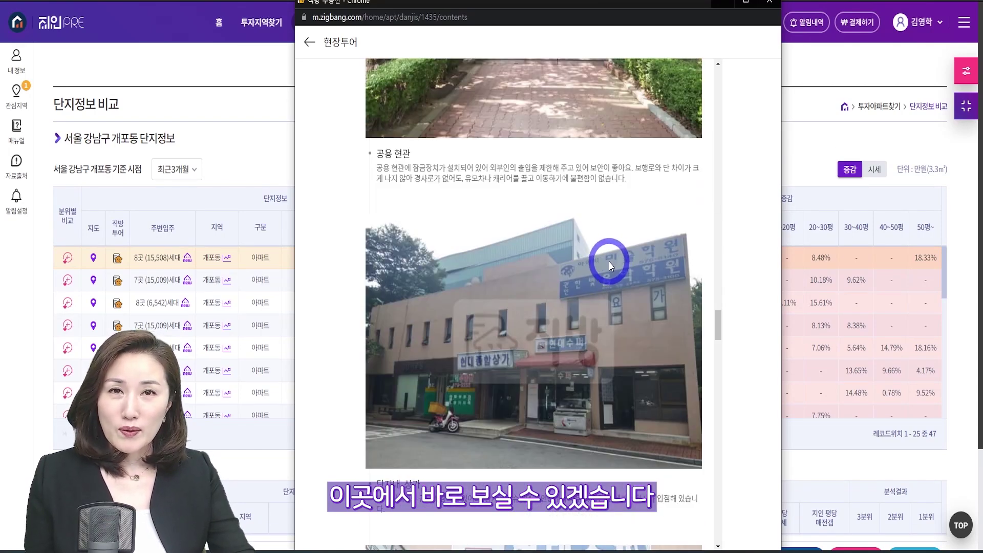
left_click(769, 2)
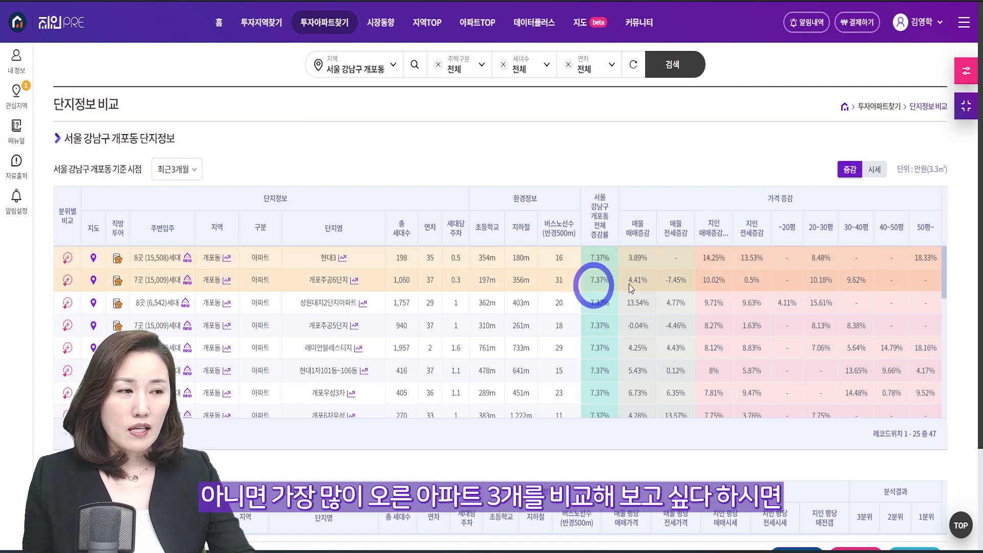
Step: Add 현대3, 개포주공6단지 and 성원대치2단지아파트 to the 분위별 비교 list
left_click(66, 258)
left_click(67, 282)
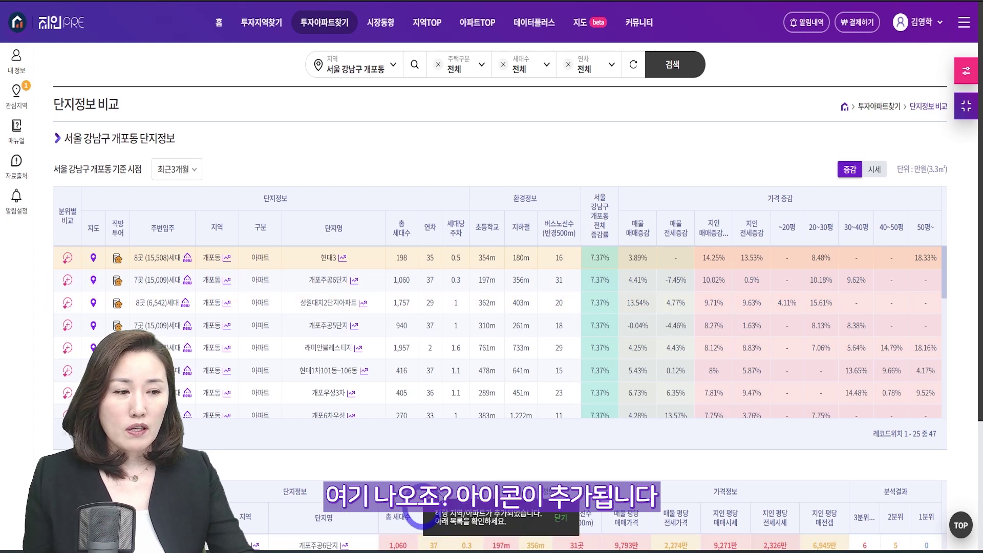
left_click(67, 302)
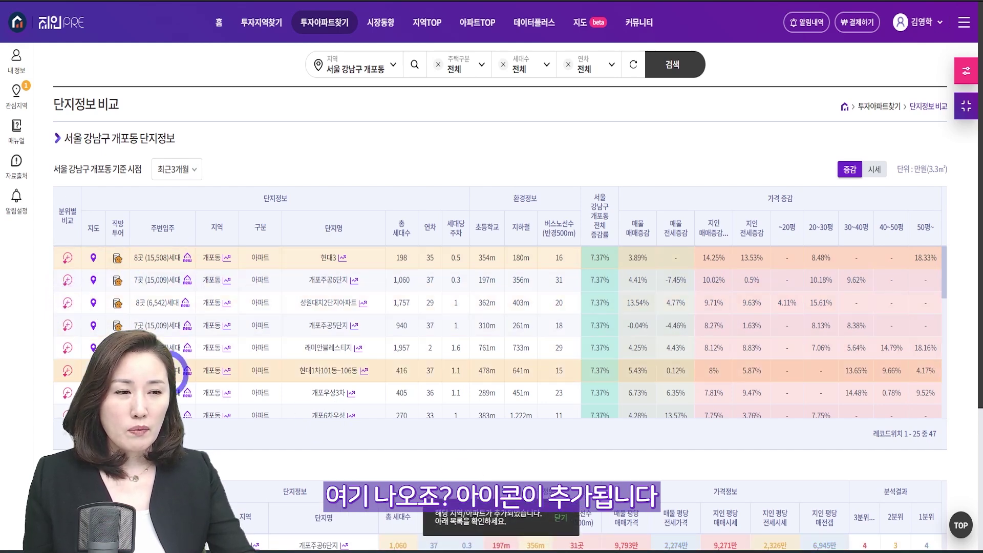
scroll(292, 455, "down", 5)
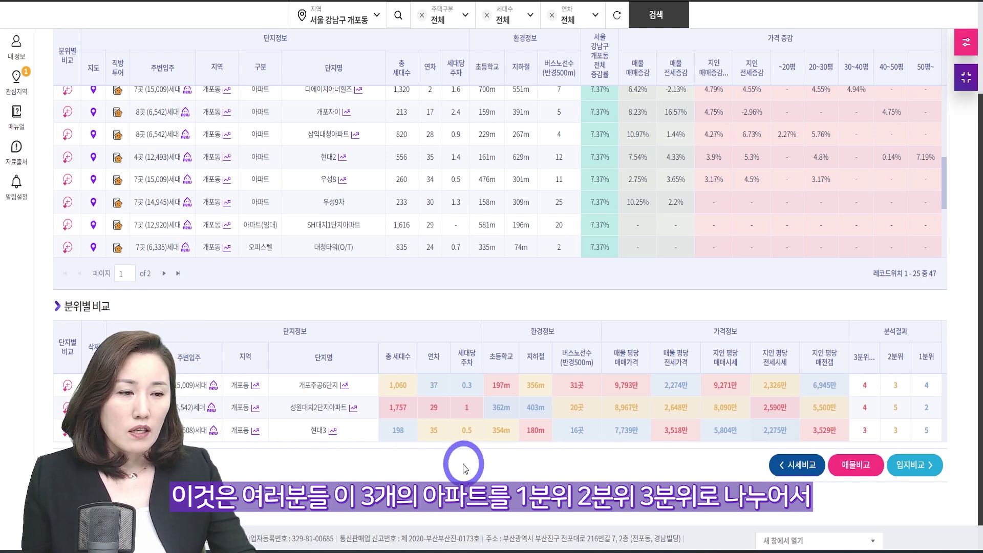
Step: Add 개포주공6단지, 성원대치2단지아파트 and 현대3 to 단지별 비교 and open their 시세비교
scroll(460, 466, "down", 1)
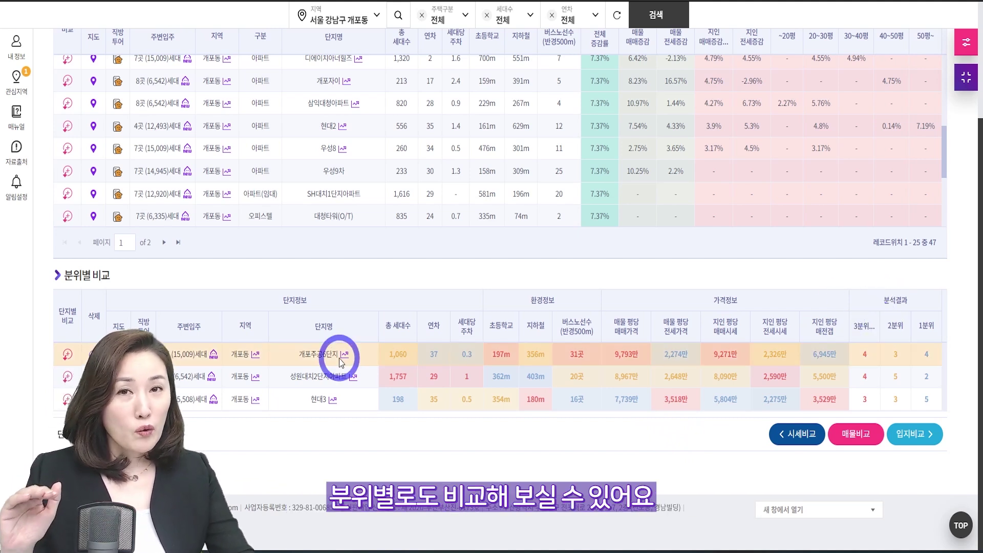
left_click(67, 376)
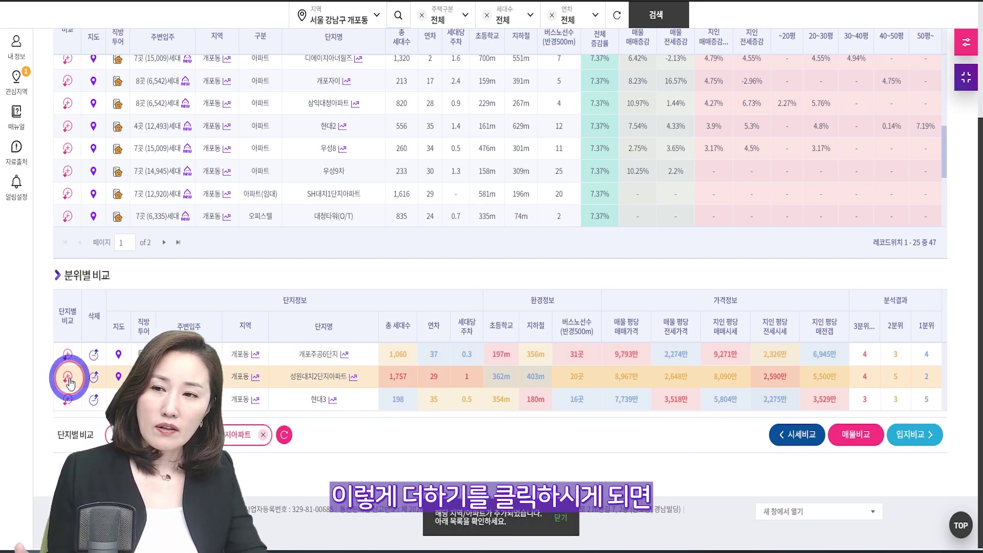
left_click(67, 399)
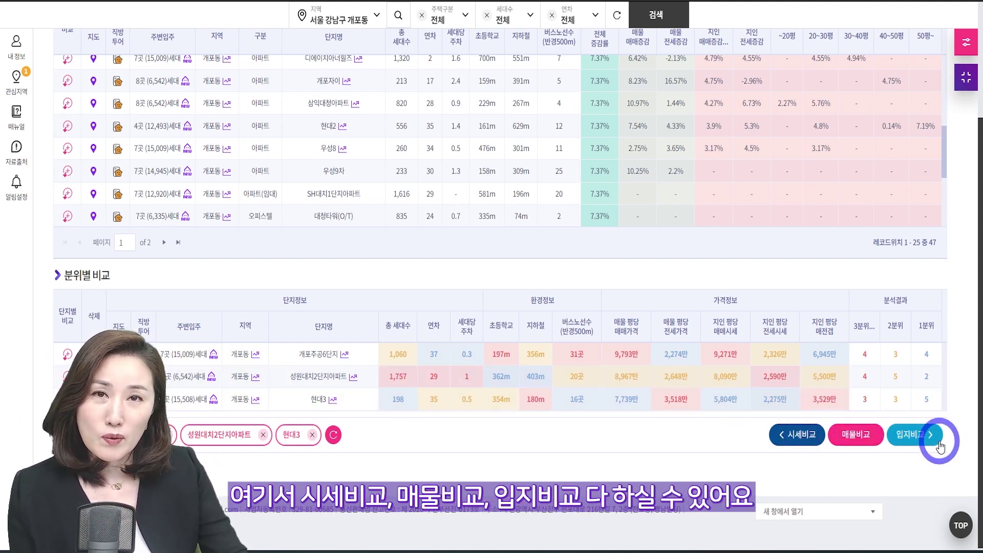
left_click(803, 433)
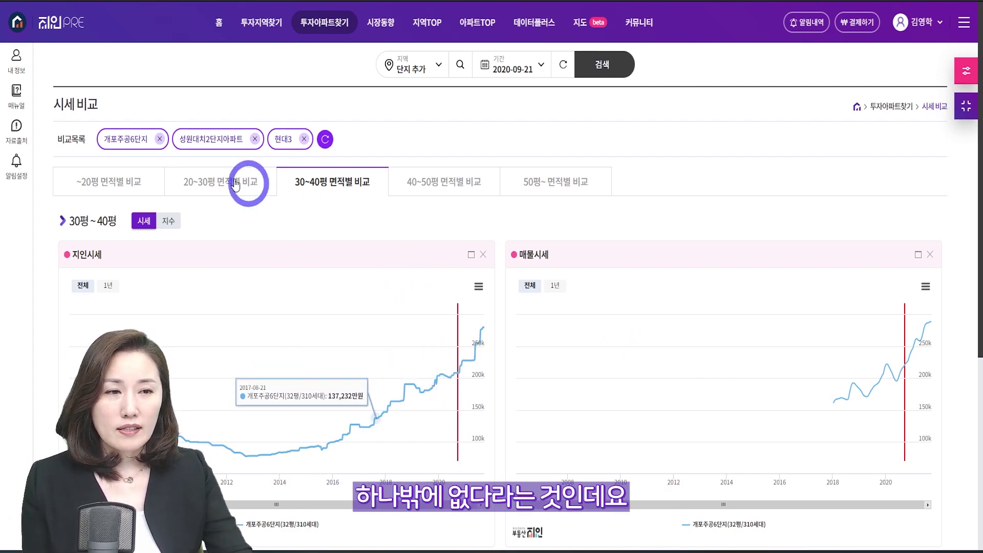
Step: Show the 20~30평 면적별 비교 charts and search with the 기간 base date set to 2021-01-01
left_click(206, 186)
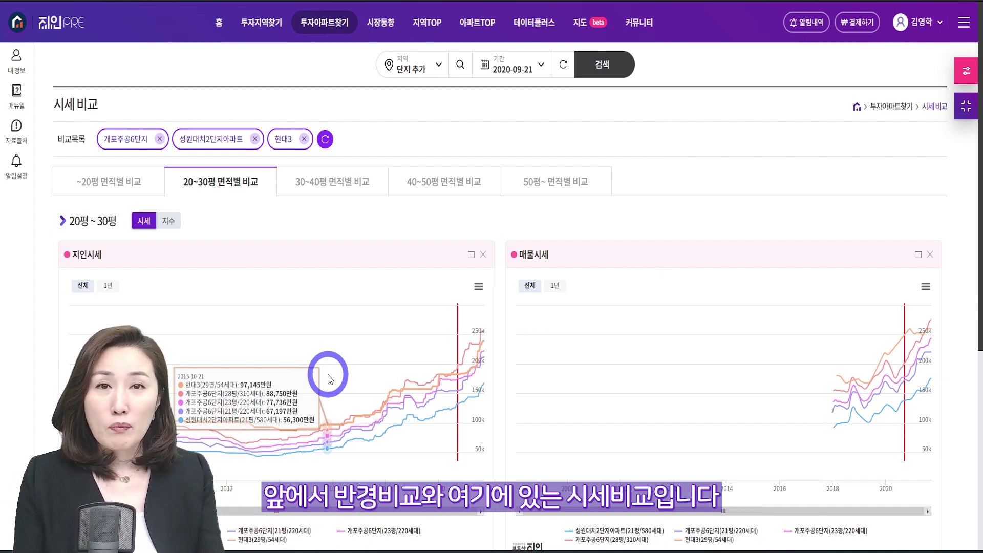
left_click(517, 71)
left_click(489, 243)
left_click(599, 66)
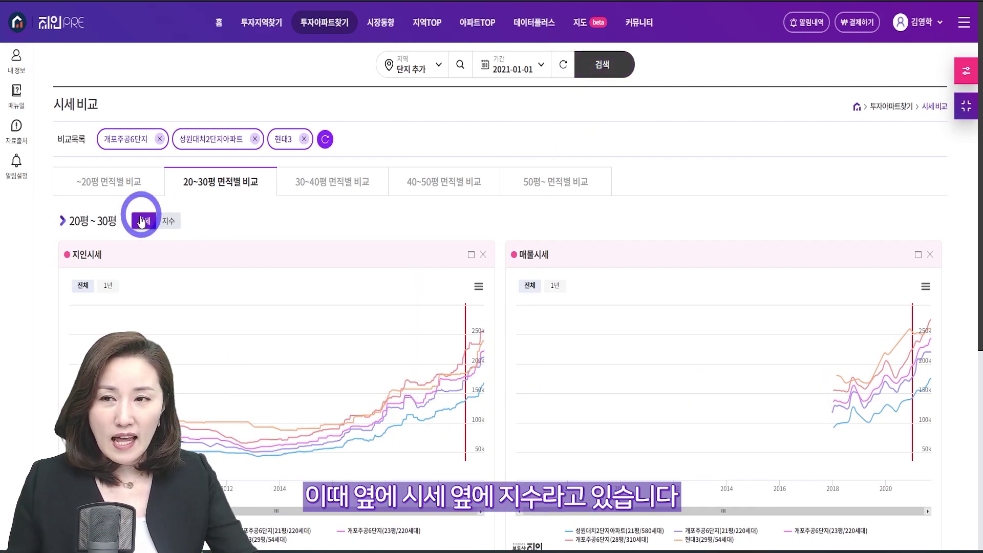
Step: Switch the 20~30평 charts to 지수 and narrow the 지인지수 chart to about 2017 through 2021
left_click(170, 223)
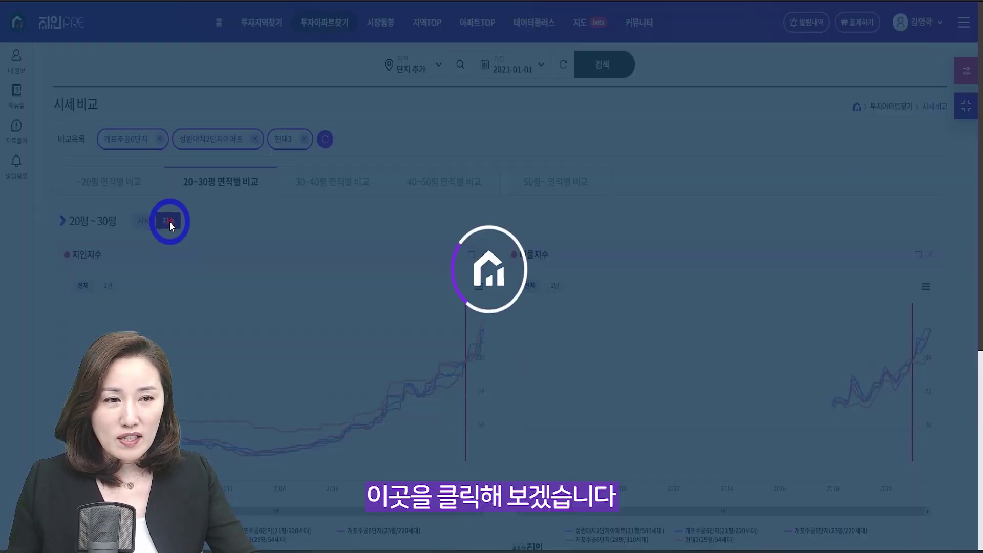
mouse_move(464, 371)
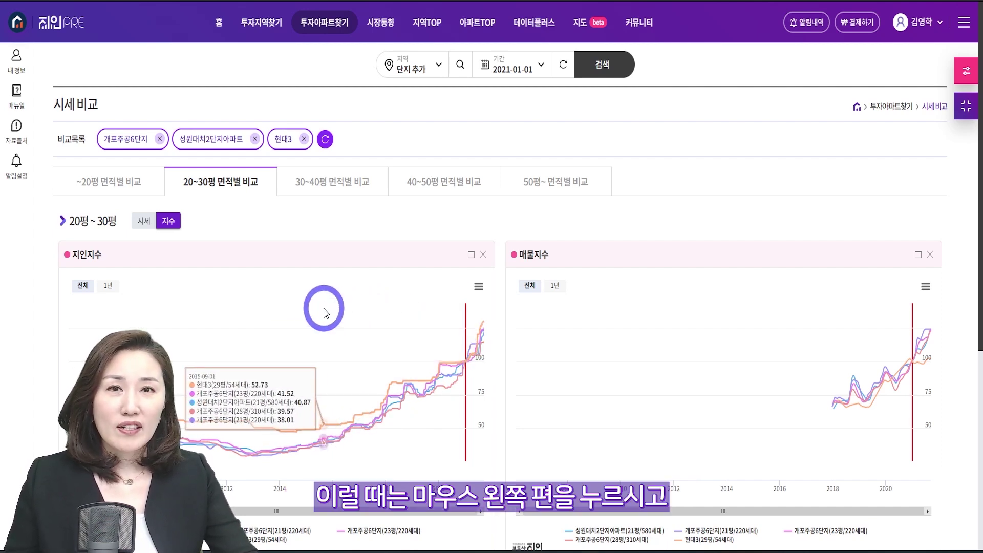
left_click_drag(324, 312, 495, 315)
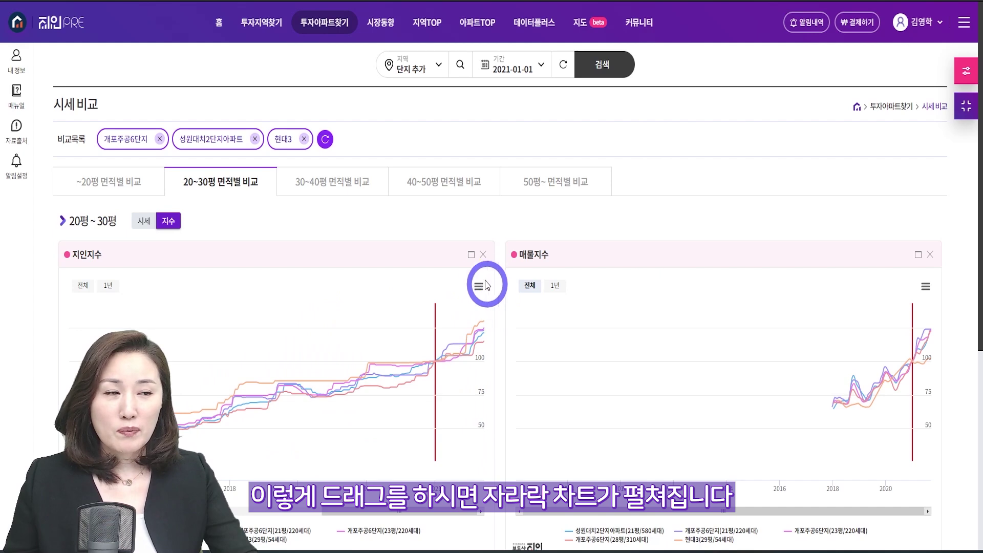
left_click(471, 254)
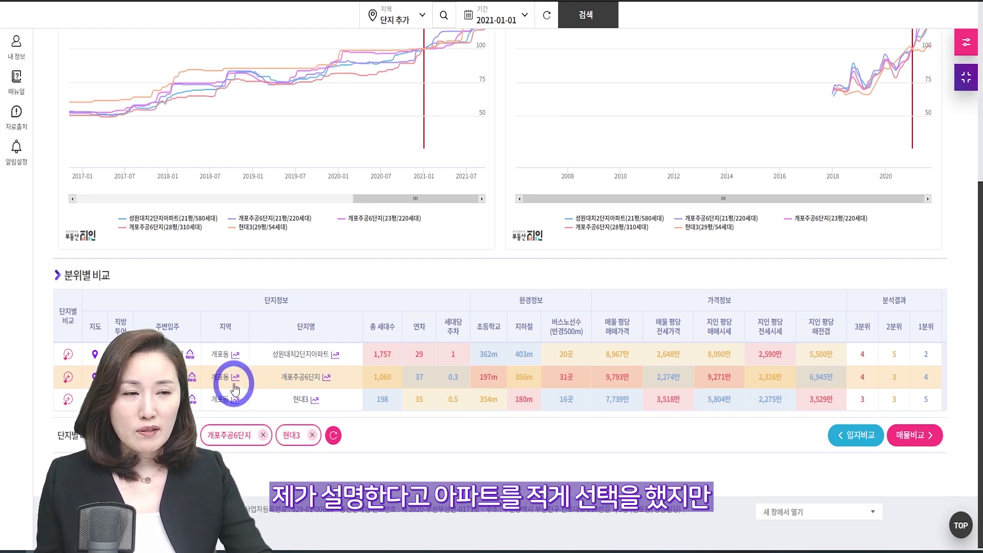
Step: Open 매물비교 for the three complexes and filter the listings to an area of 20~30평
scroll(235, 390, "up", 4)
scroll(213, 356, "down", 4)
scroll(209, 373, "down", 1)
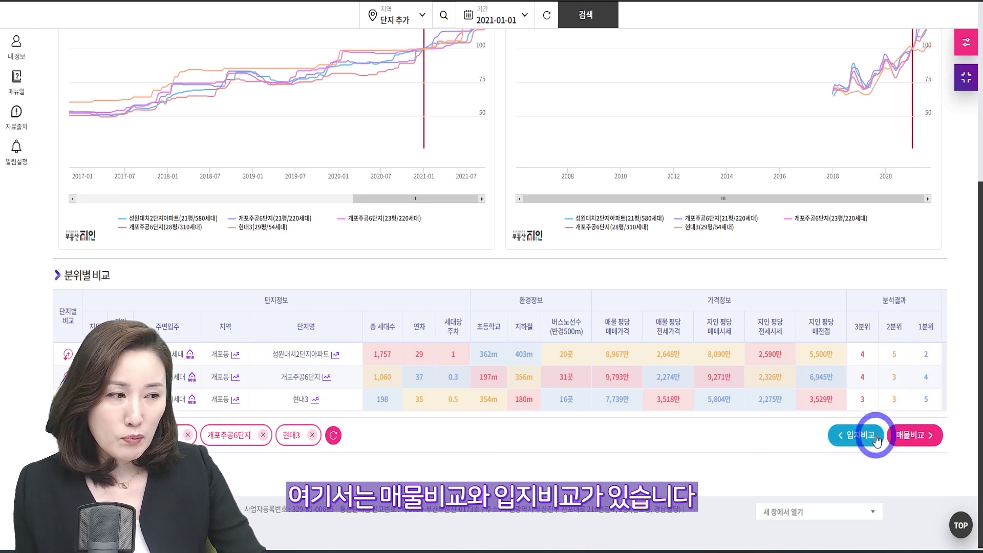
left_click(905, 434)
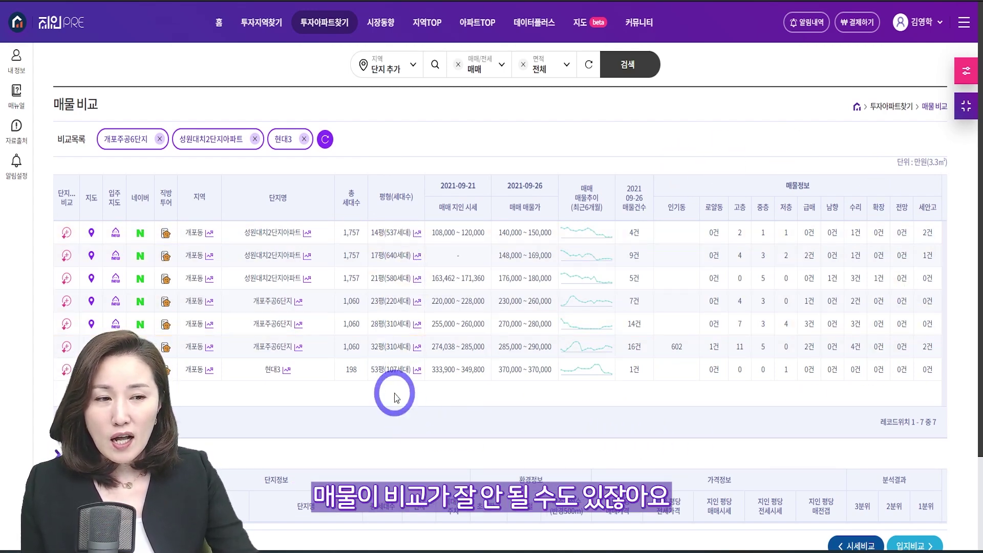
left_click(542, 66)
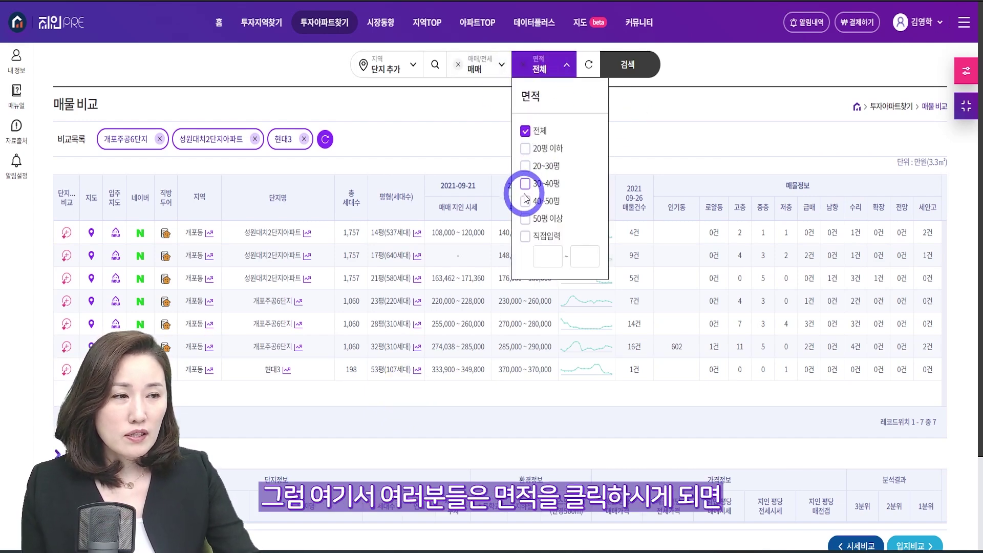
left_click(525, 166)
left_click(630, 66)
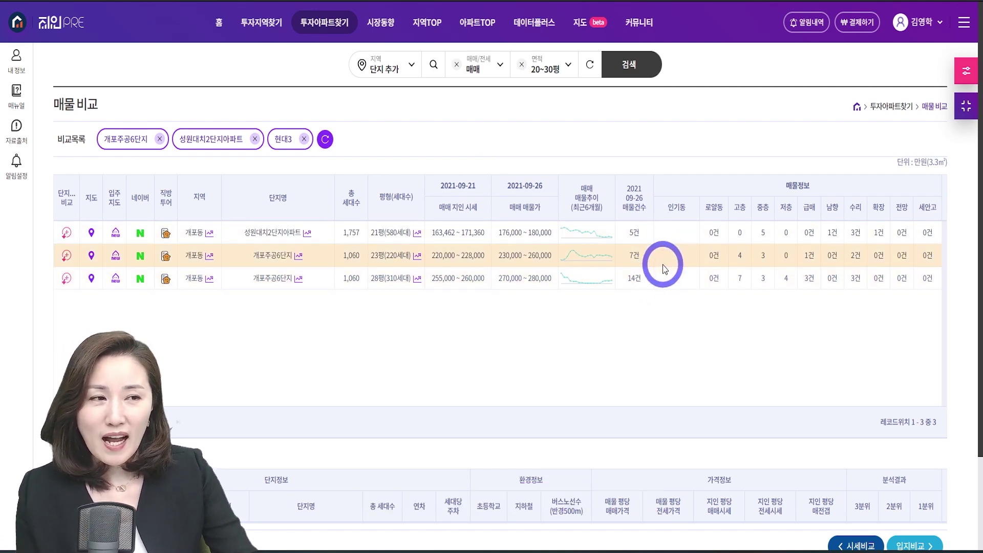
Step: Open 입지비교 for 개포주공6단지 and 성원대치2단지아파트 and examine their school, subway and bus stop distances on the map
scroll(353, 432, "down", 3)
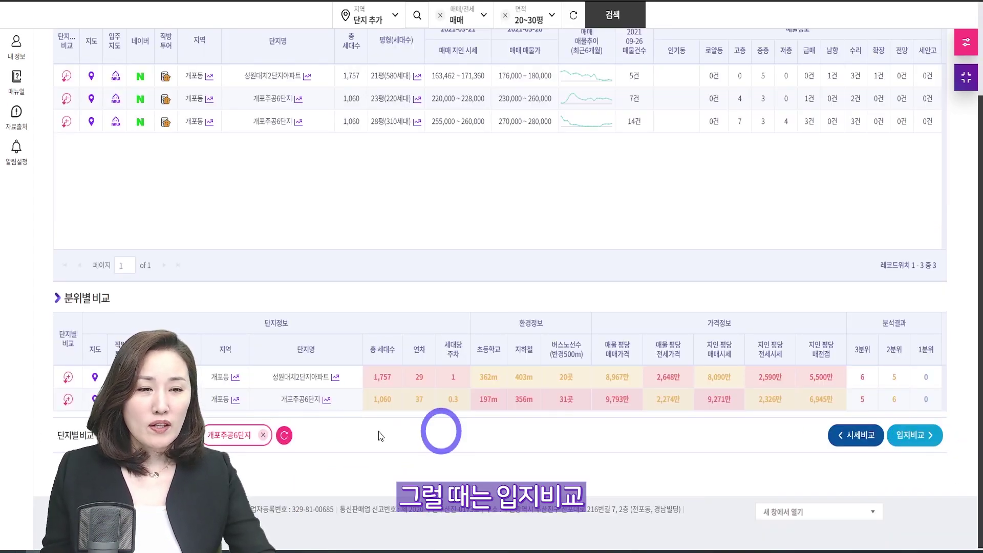
left_click(892, 440)
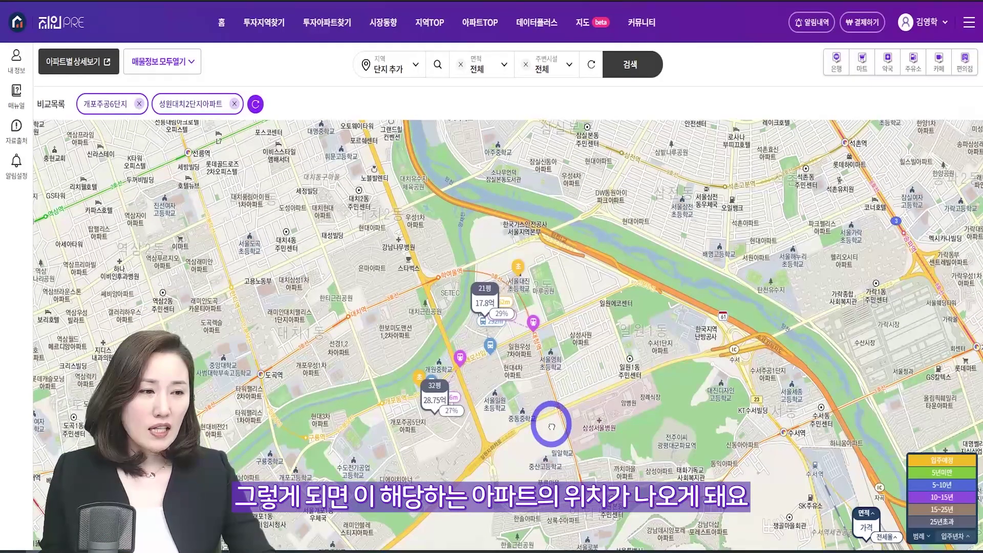
scroll(507, 373, "up", 1)
scroll(509, 362, "down", 1)
scroll(505, 369, "up", 1)
scroll(510, 374, "down", 1)
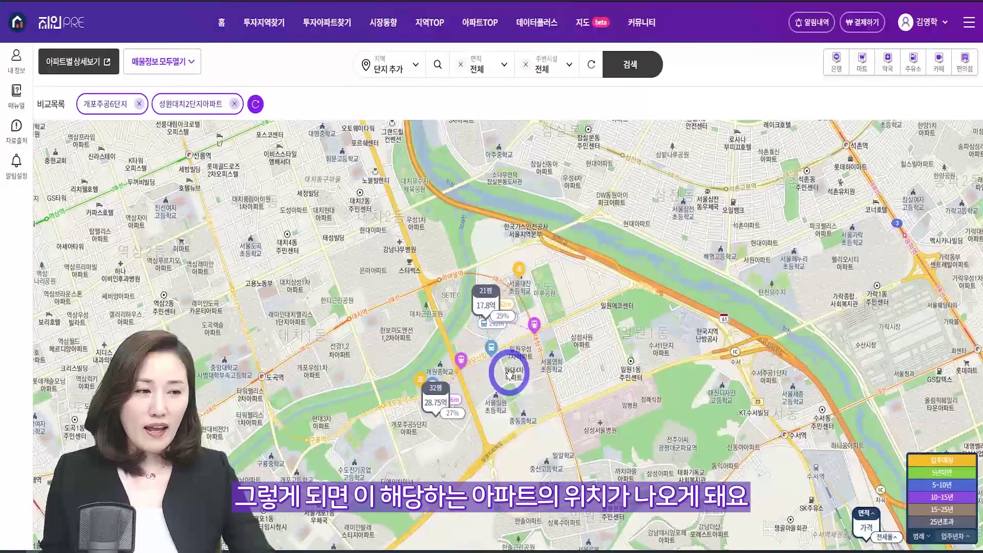
scroll(568, 277, "up", 1)
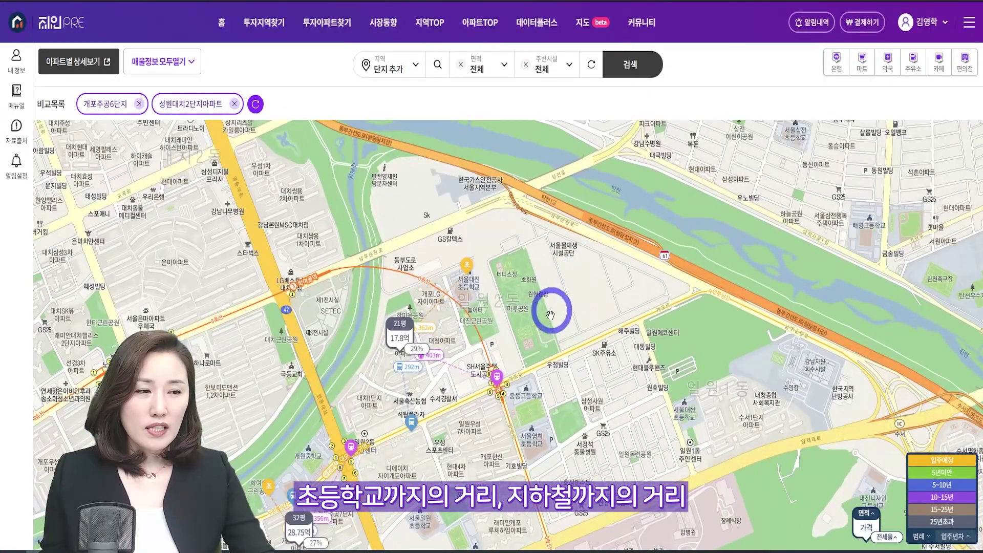
scroll(561, 327, "down", 1)
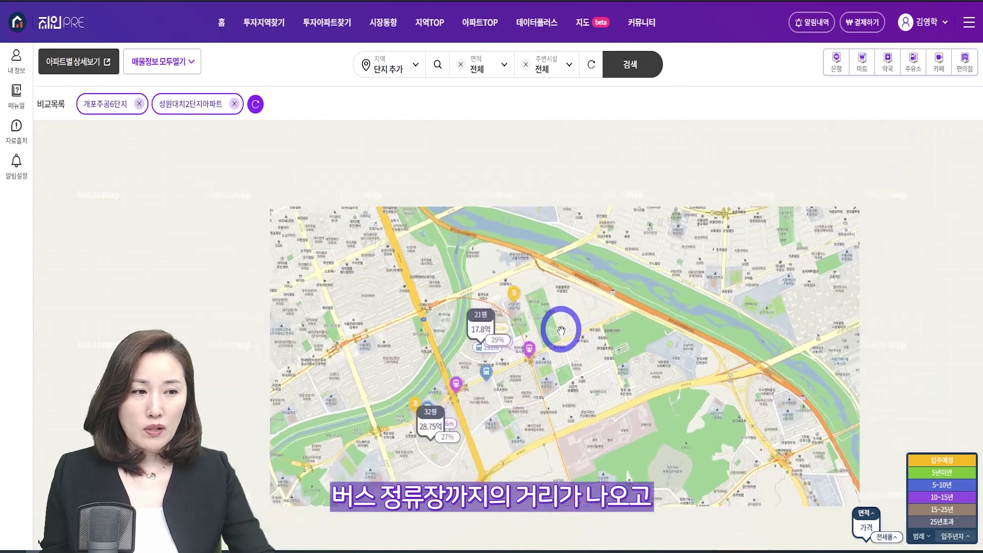
Step: Open the detail cards of 성원대치2단지아파트 and 개포주공6단지 on the map and stack them clear of the radius circles
left_click(479, 329)
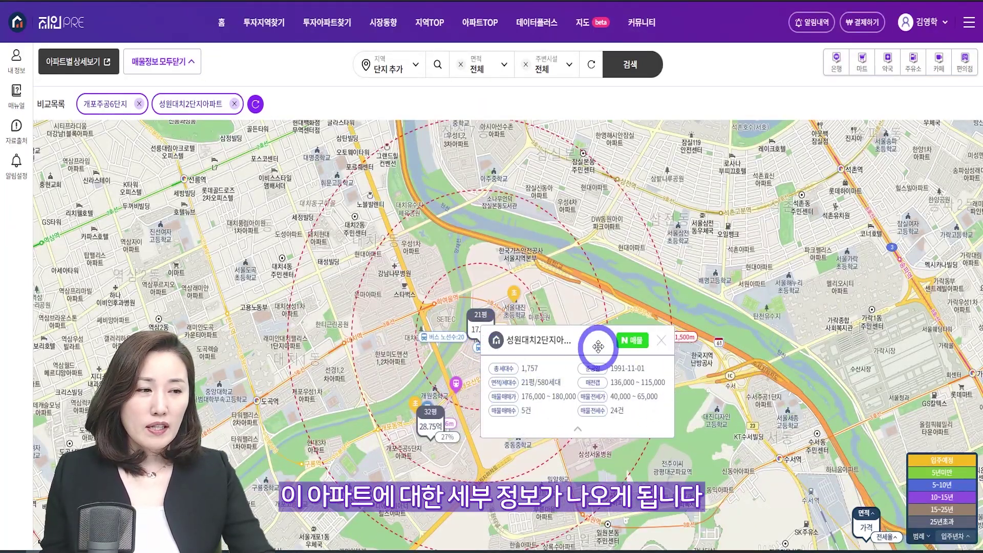
mouse_move(585, 340)
left_mouse_down()
mouse_move(768, 202)
mouse_move(807, 157)
left_mouse_up()
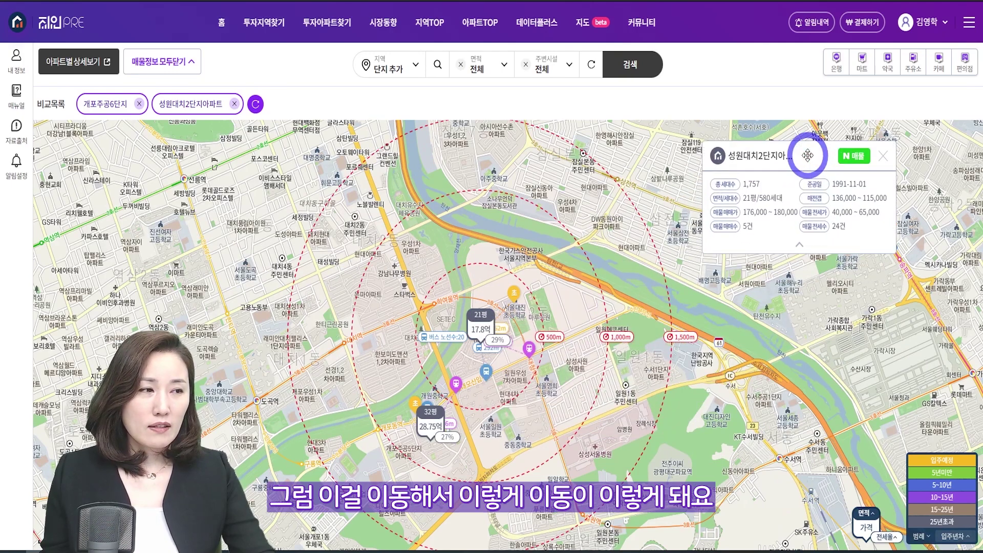
left_click(430, 426)
mouse_move(550, 426)
left_mouse_down()
mouse_move(823, 291)
mouse_move(811, 272)
left_mouse_up()
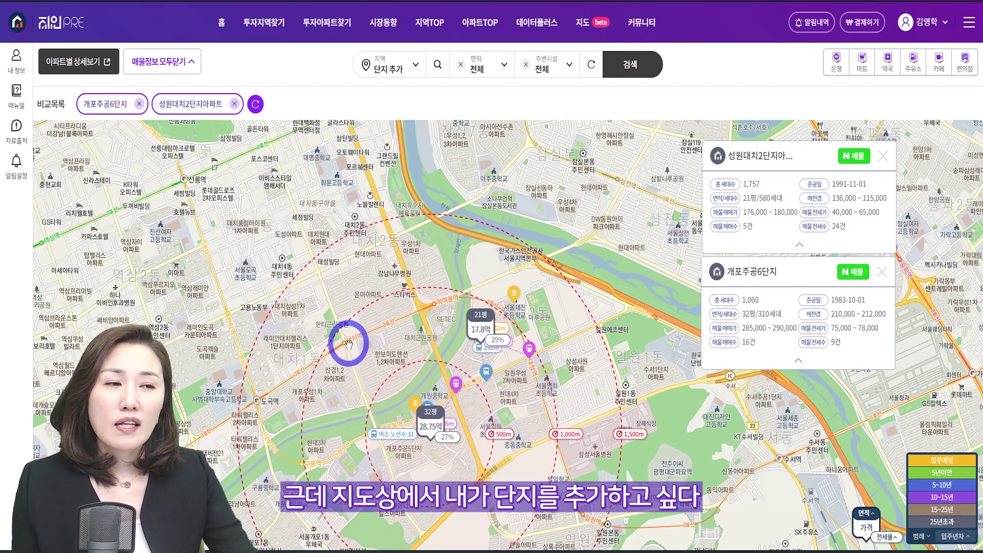
left_click(392, 73)
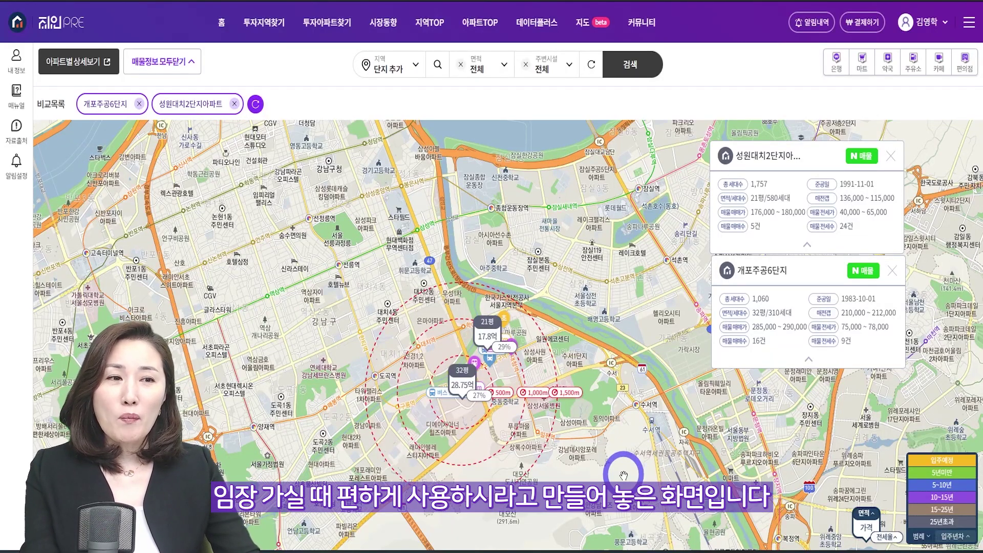
mouse_move(264, 28)
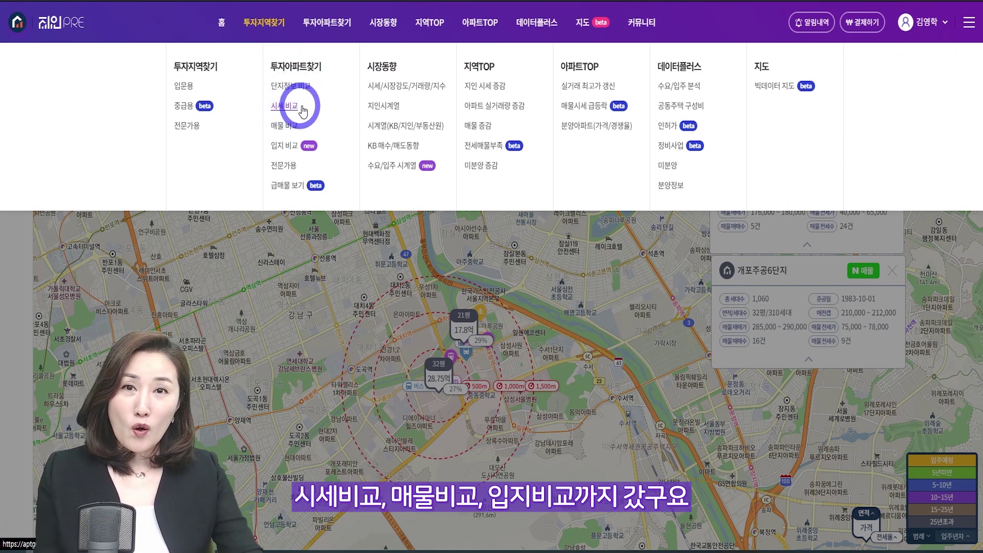
Step: Switch from 전문가용 to 단지정보 비교 and select 강남구 in 서울특별시 as the region
left_click(283, 166)
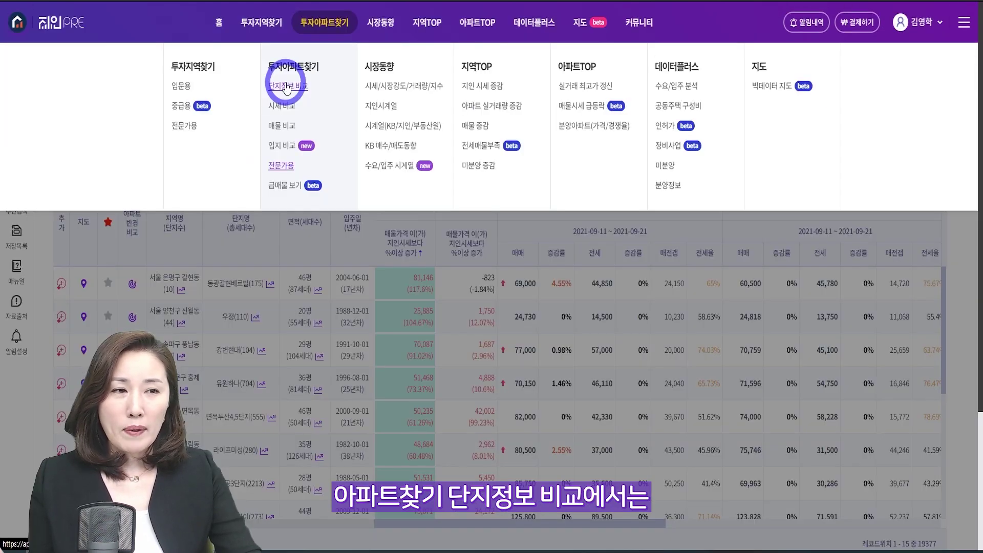
left_click(287, 87)
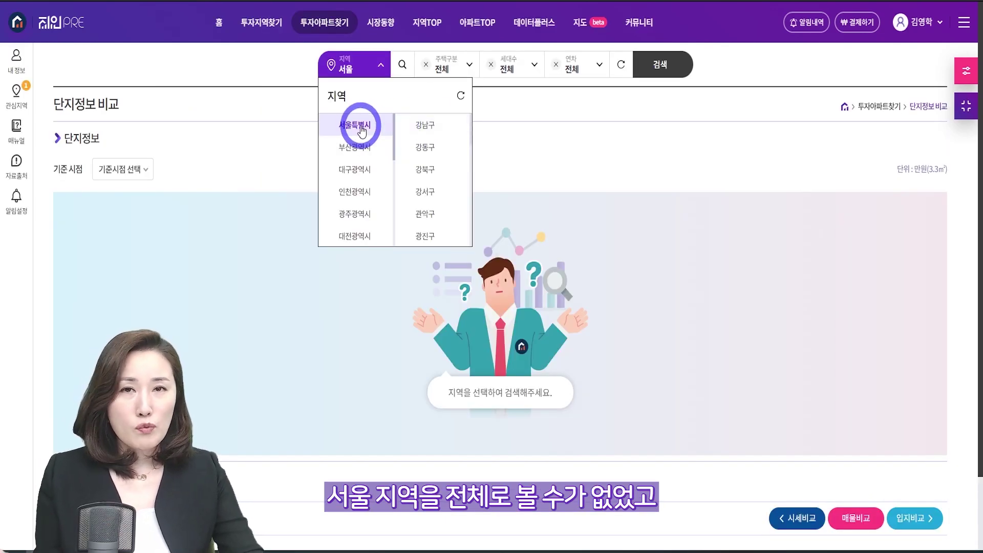
left_click(424, 124)
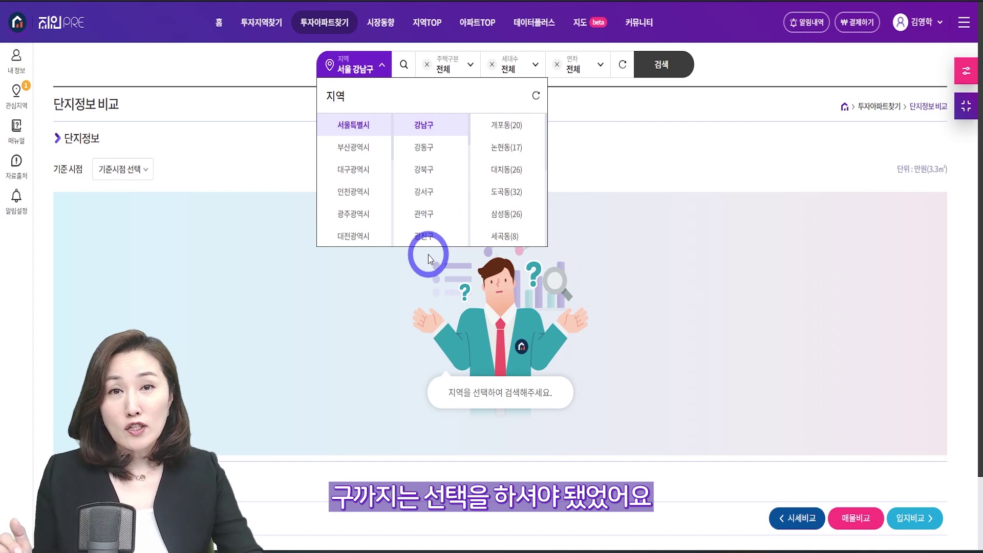
Step: Open the 전문가용 apartment search and add a 조건비교(매매) condition comparing 매물가격 against 지인시세
mouse_move(317, 24)
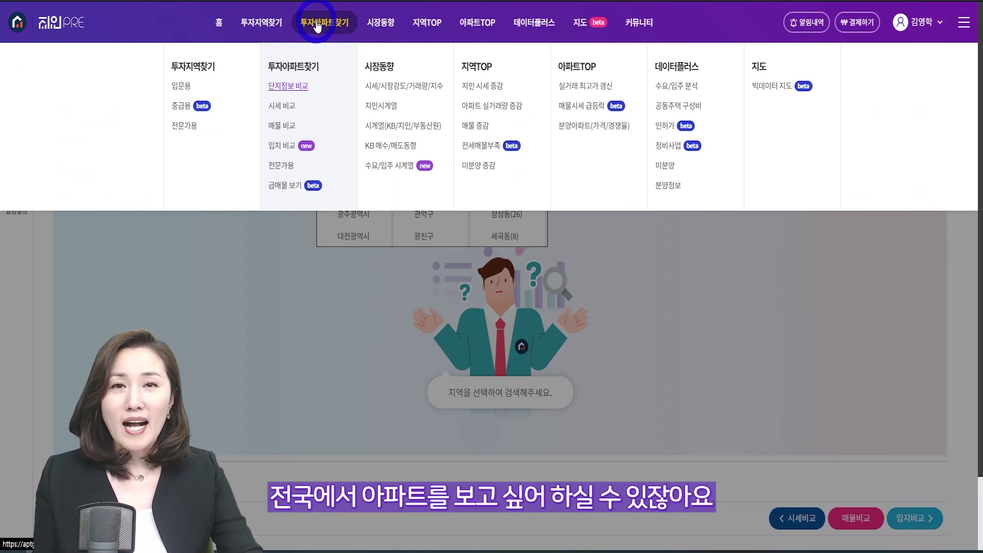
left_click(279, 166)
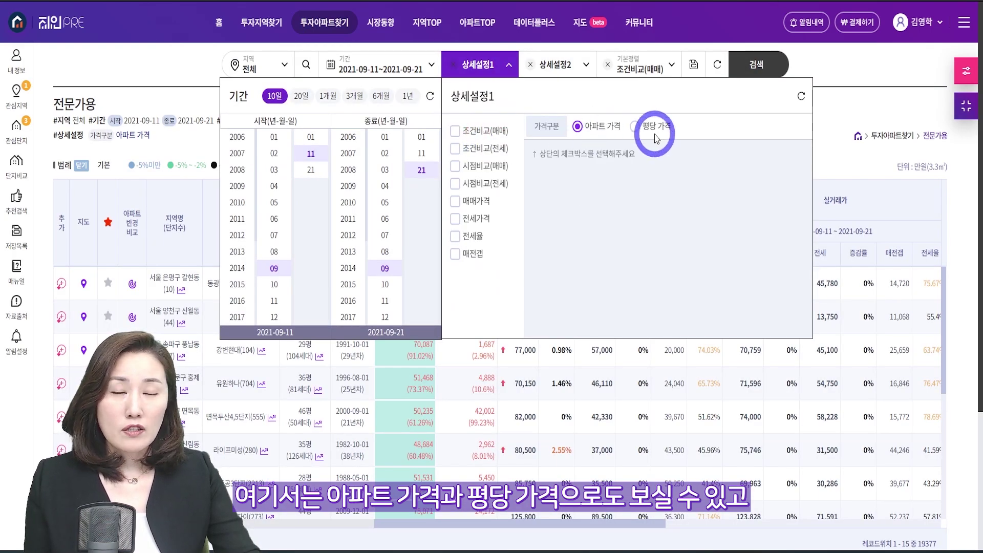
left_click(456, 133)
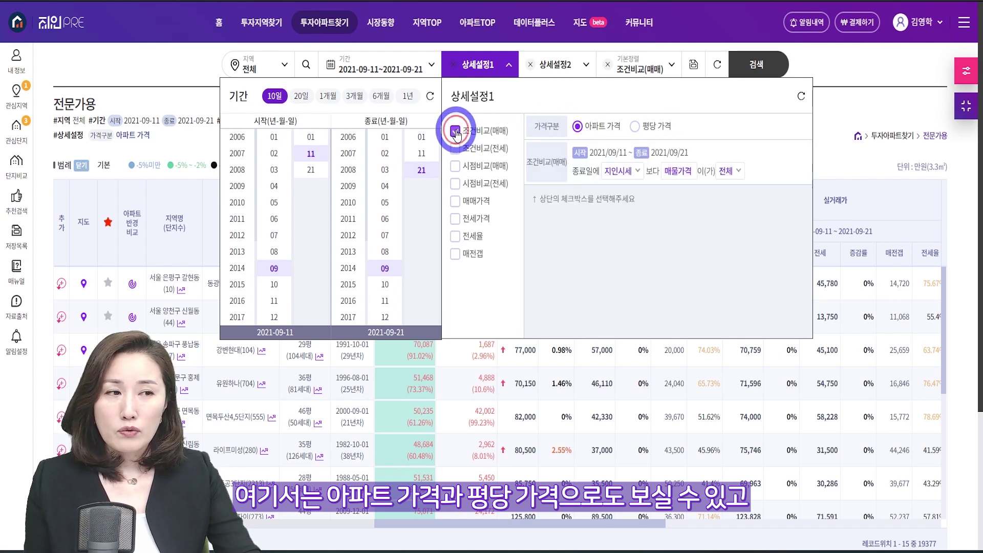
left_click(622, 171)
left_click(617, 220)
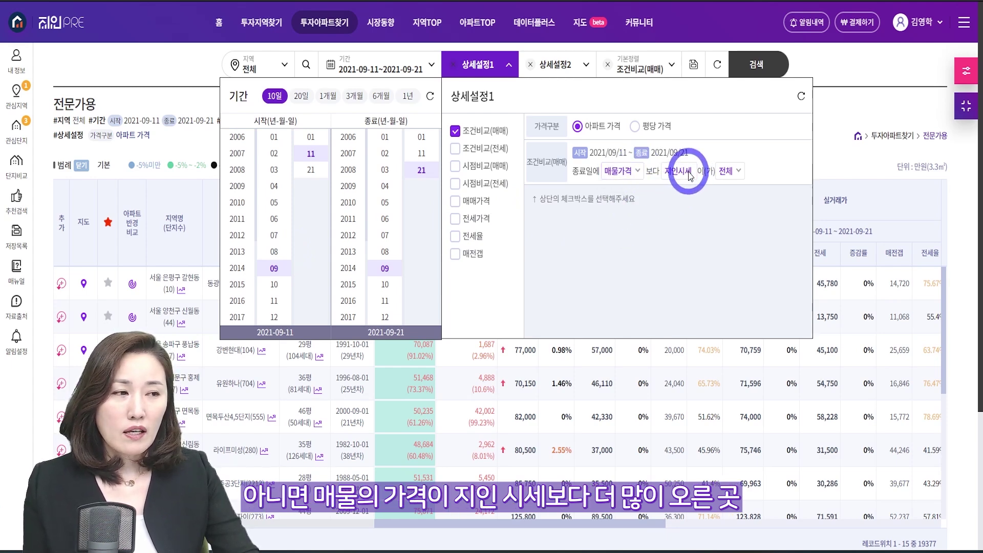
left_click(740, 171)
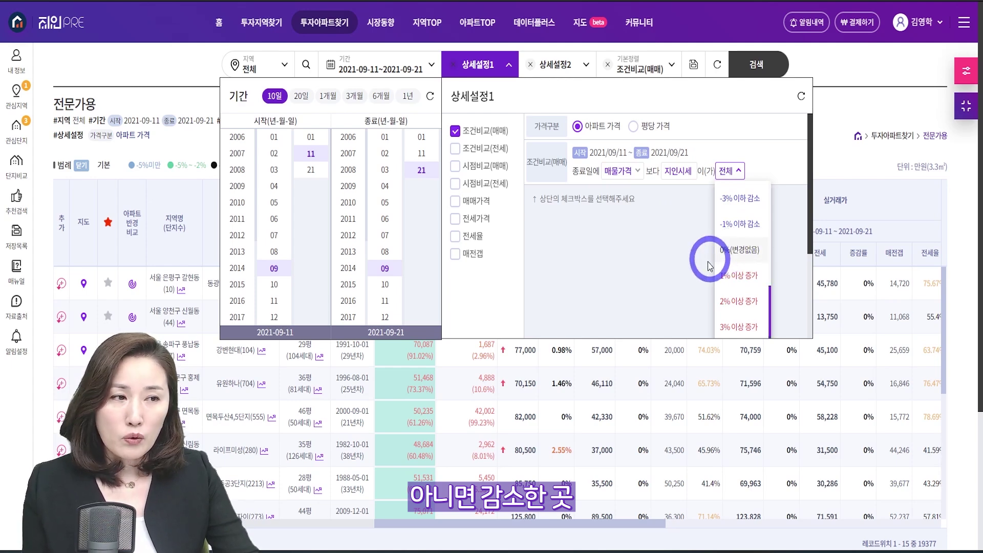
Step: Add 시점비교(매매), 매매가격, 전세율 and 매전갭 conditions to 상세설정1 and look through the apartment list
left_click(455, 166)
left_click(455, 201)
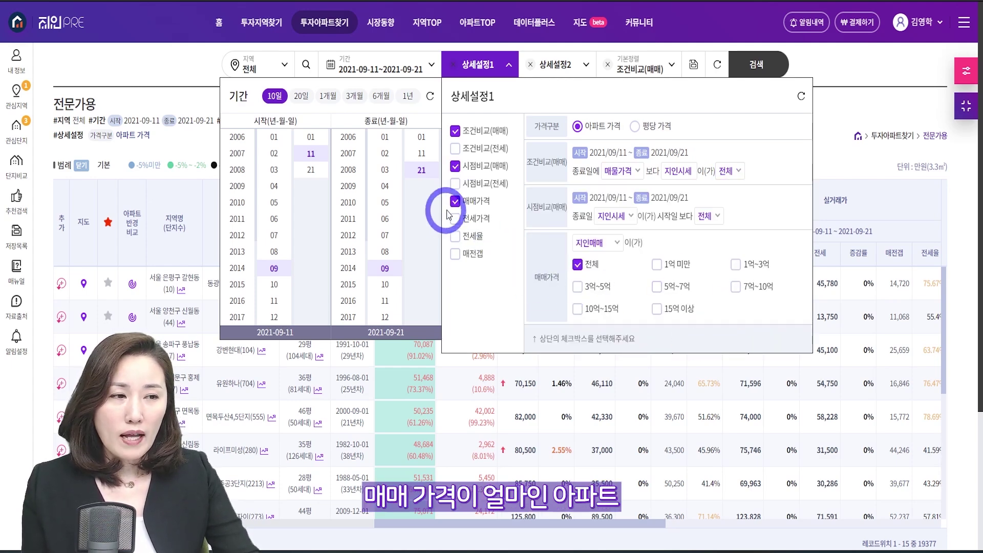
left_click(454, 240)
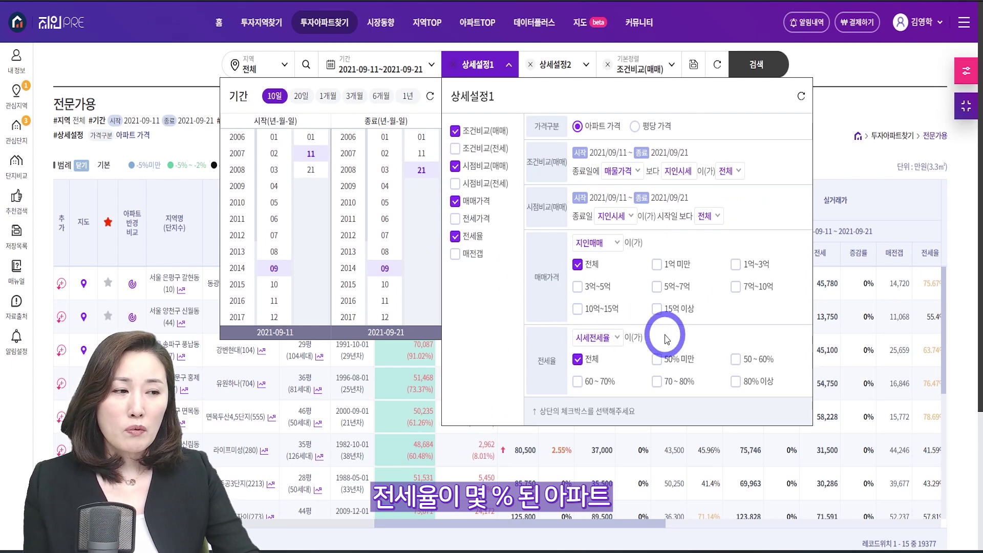
scroll(663, 334, "down", 1)
left_click(439, 205)
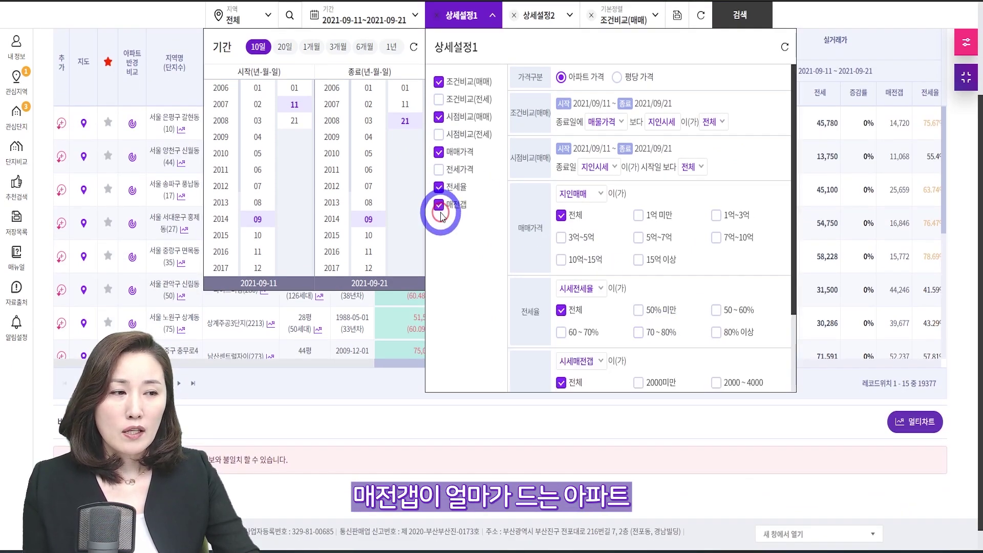
scroll(609, 294, "down", 1)
scroll(611, 300, "down", 1)
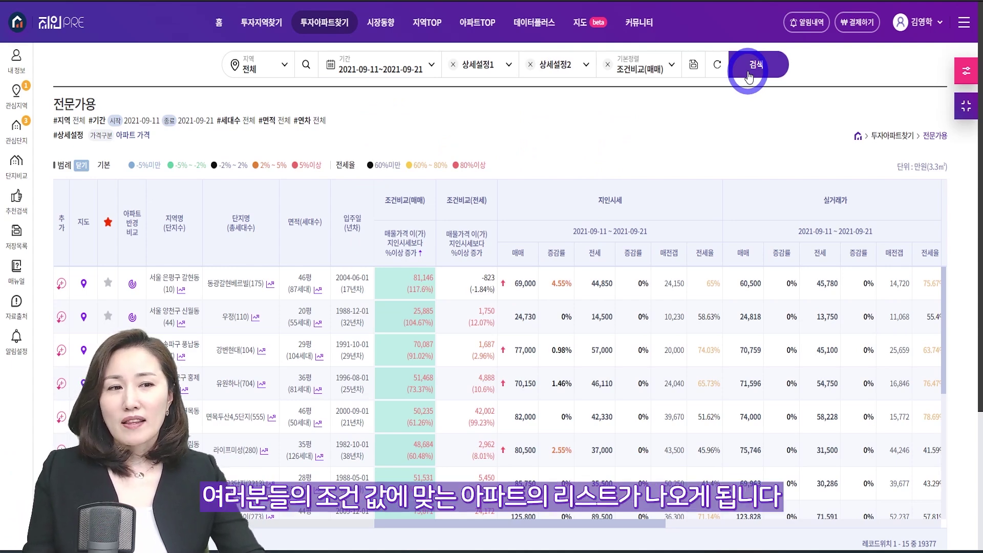
scroll(964, 240, "down", 3)
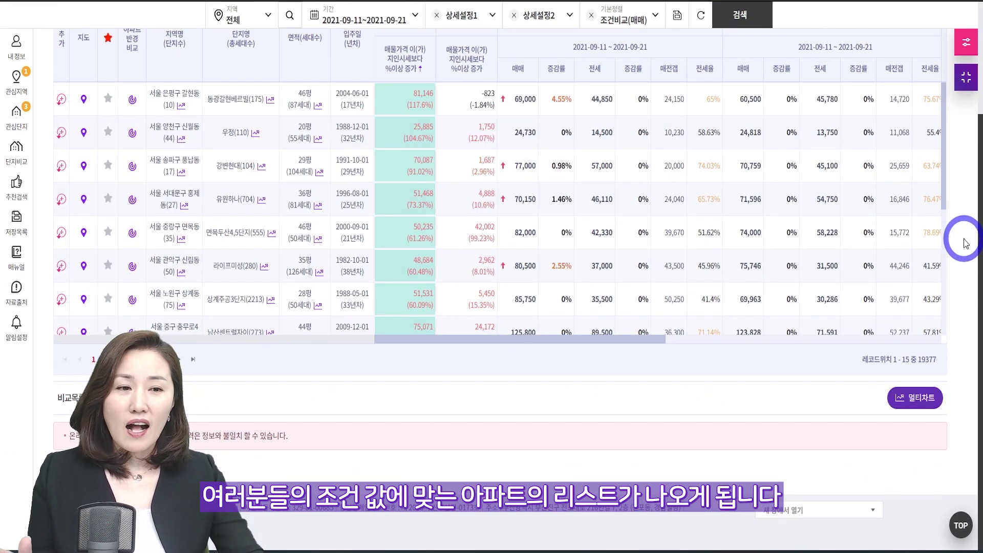